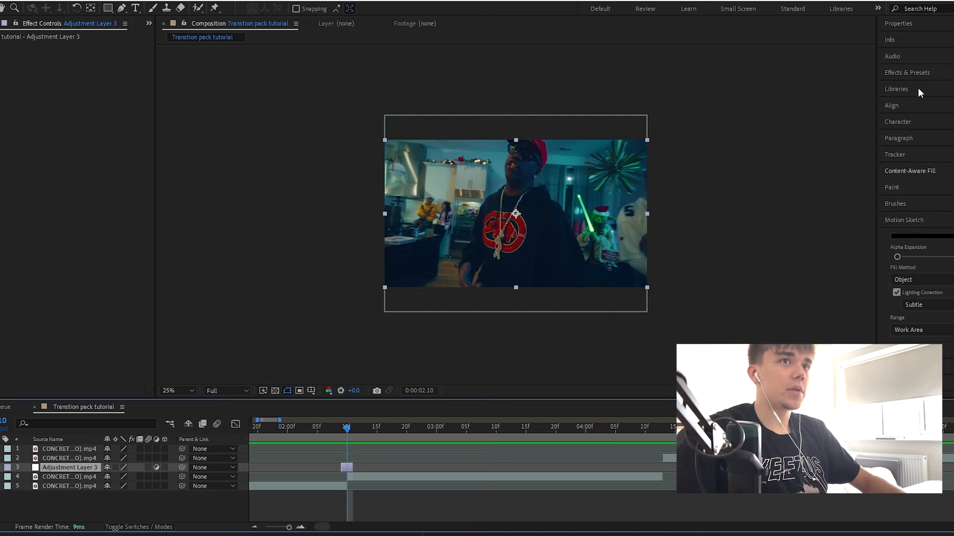
# Step: Apply the Exposure effect to Adjustment Layer 3 and raise its Exposure to about 5.81
pyautogui.click(916, 88)
pyautogui.write('exposure')
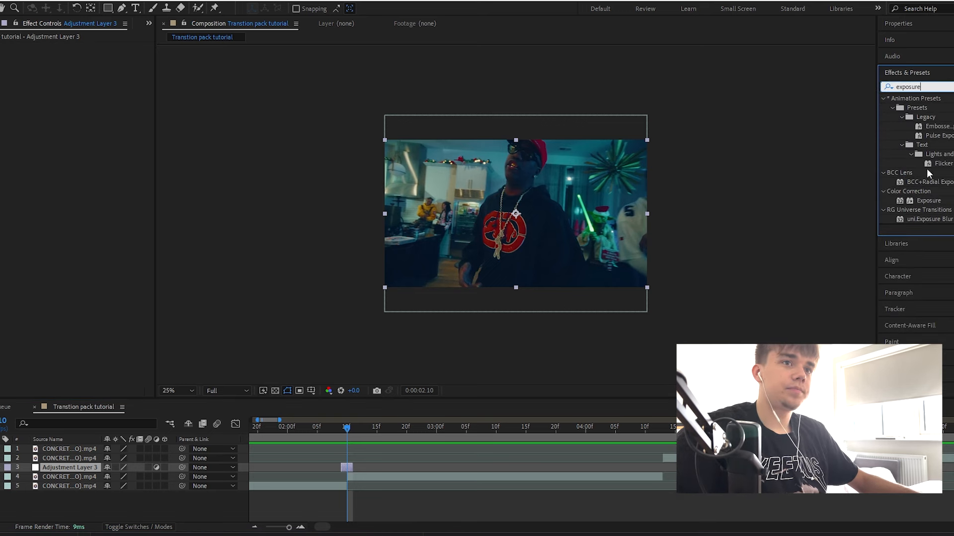
pyautogui.moveTo(929, 201); pyautogui.dragTo(369, 468)
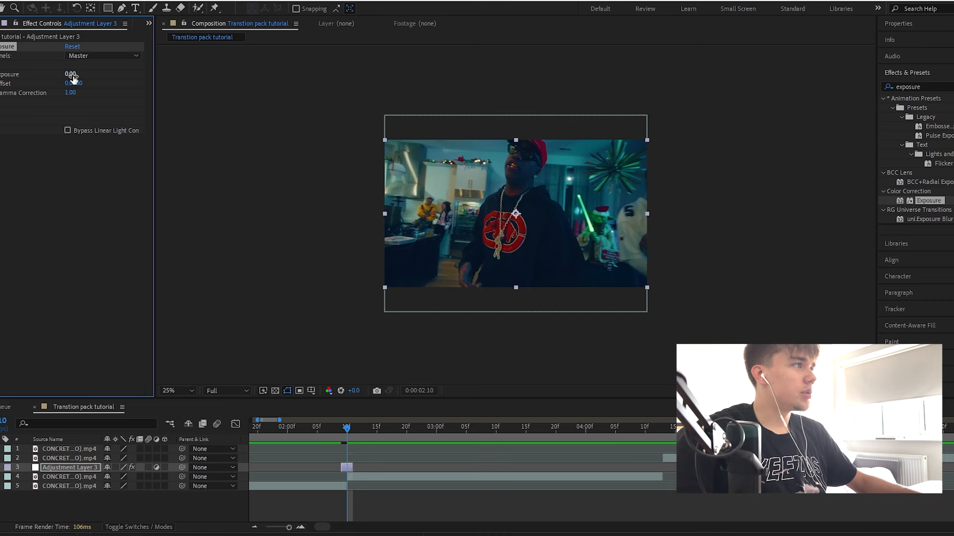
pyautogui.moveTo(72, 78); pyautogui.dragTo(96, 83)
pyautogui.hotkey('ctrl', 'z')
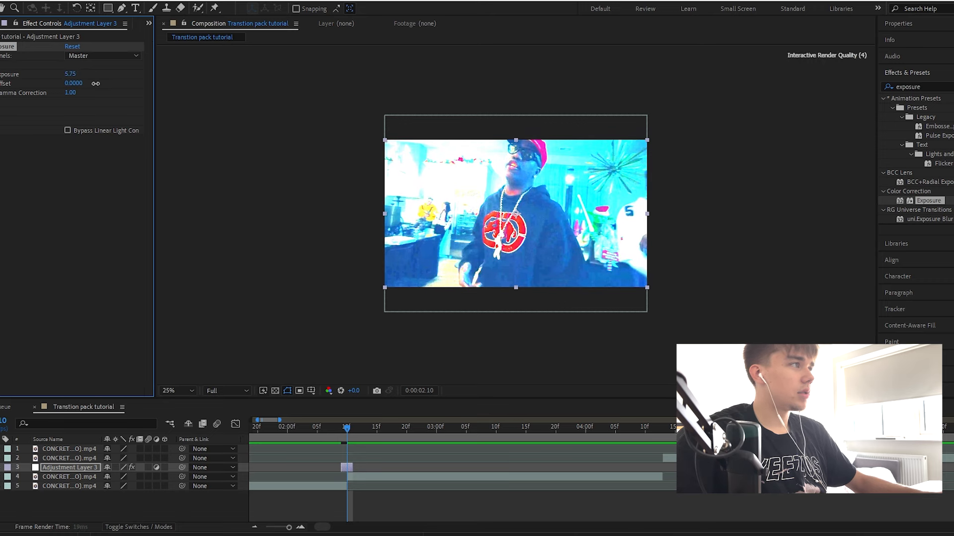
# Step: Add the Directional Blur effect to Adjustment Layer 3 and raise its Blur Length to about 225.7
pyautogui.click(928, 87)
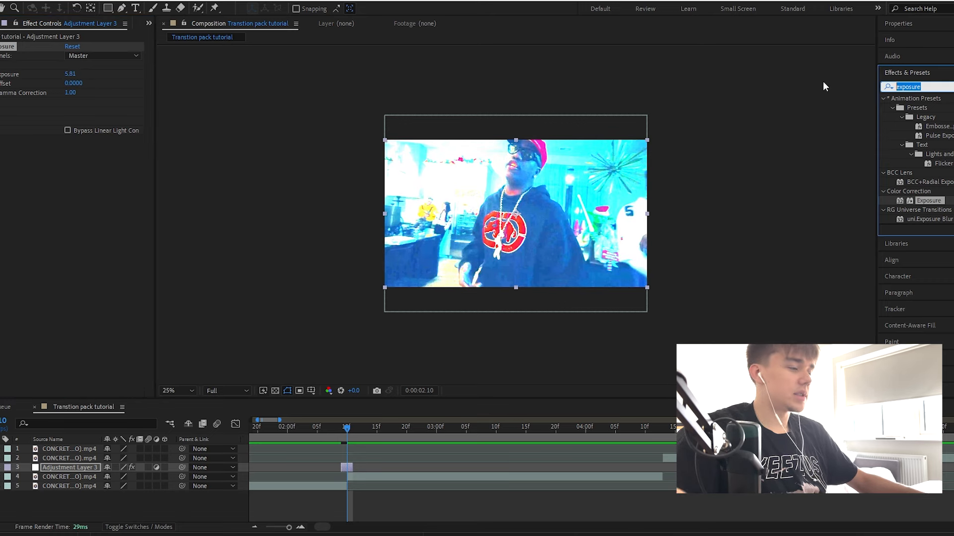
pyautogui.write('direct')
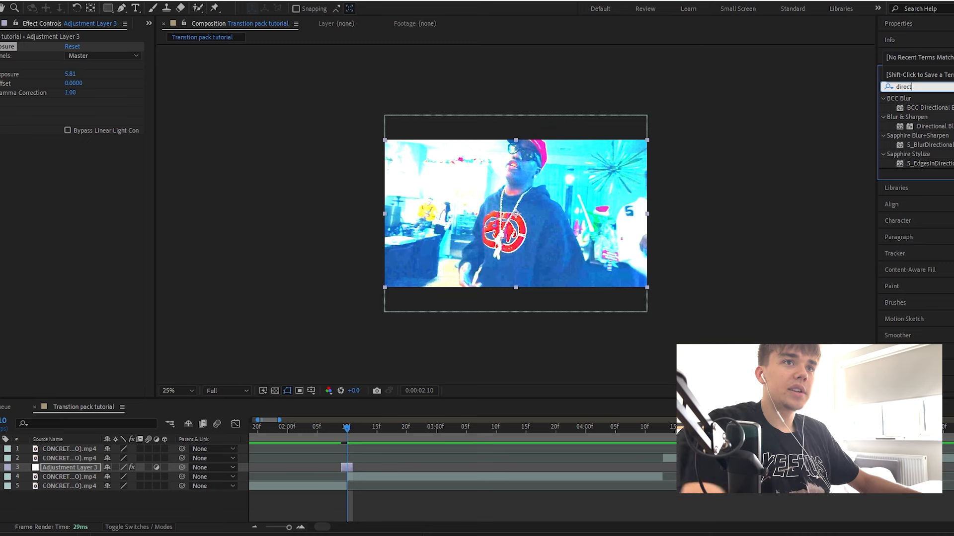
pyautogui.moveTo(929, 126); pyautogui.dragTo(347, 468)
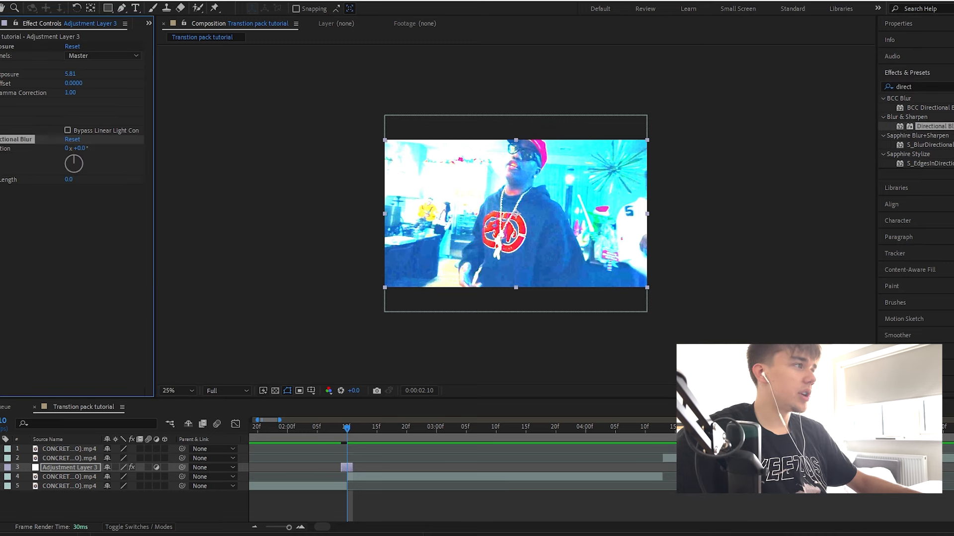
pyautogui.moveTo(63, 177); pyautogui.dragTo(399, 344)
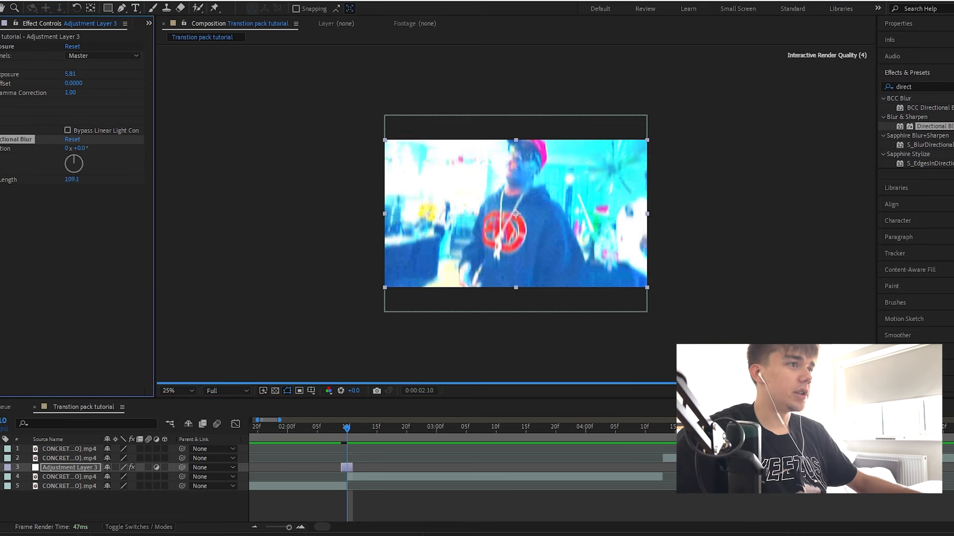
pyautogui.click(2, 180)
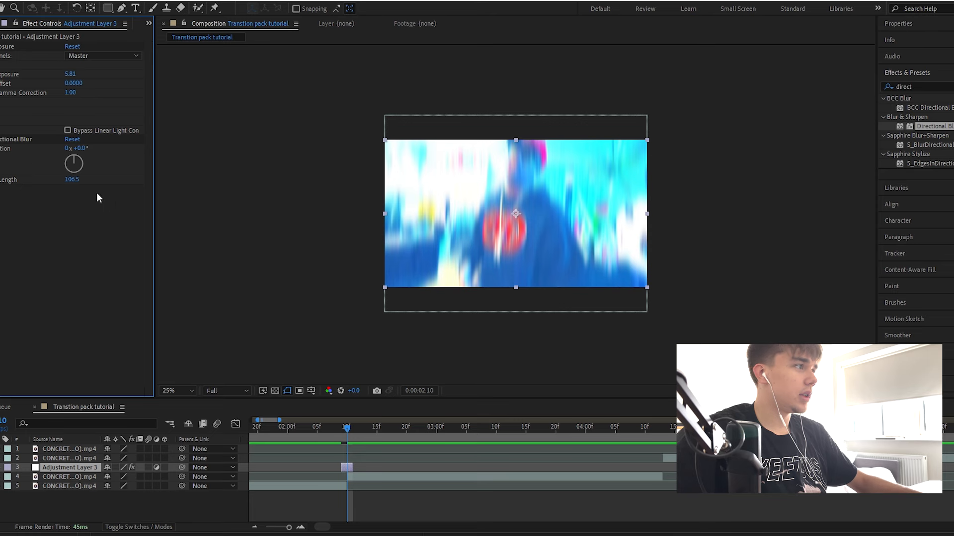
pyautogui.moveTo(69, 180); pyautogui.dragTo(627, 388)
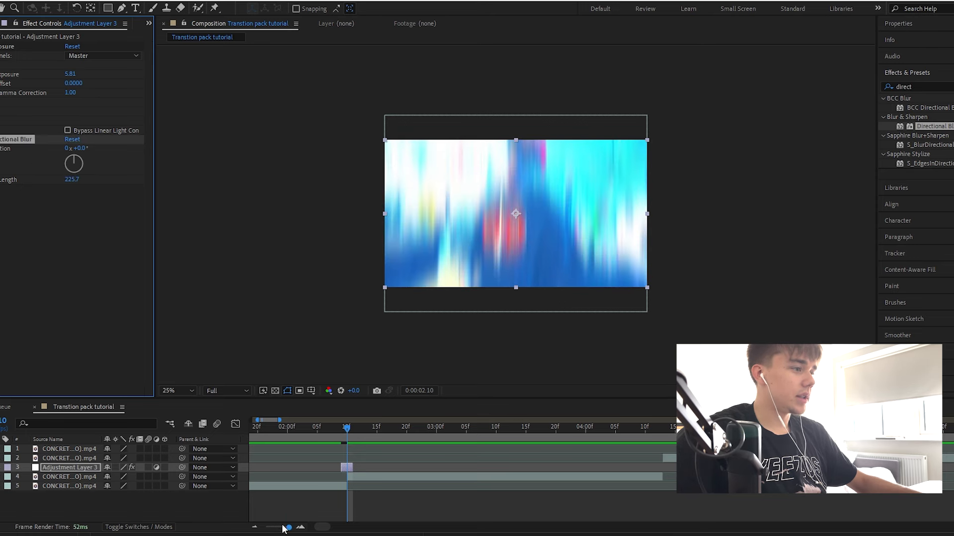
# Step: Play the composition from the start through the first cut to review the flash-and-blur transition
pyautogui.moveTo(283, 527); pyautogui.dragTo(288, 528)
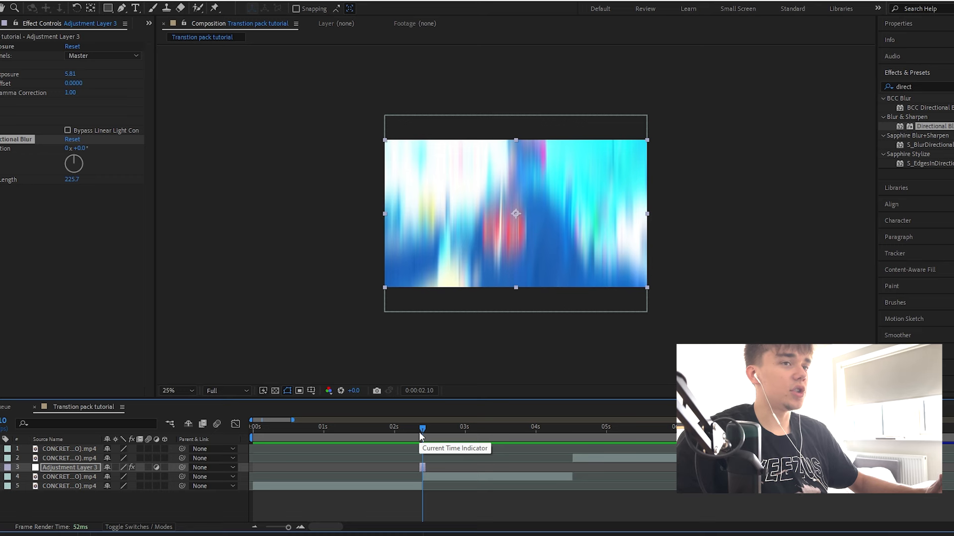
pyautogui.moveTo(421, 435)
pyautogui.mouseDown()
pyautogui.moveTo(378, 430)
pyautogui.moveTo(427, 434)
pyautogui.moveTo(392, 434)
pyautogui.moveTo(419, 433)
pyautogui.mouseUp()
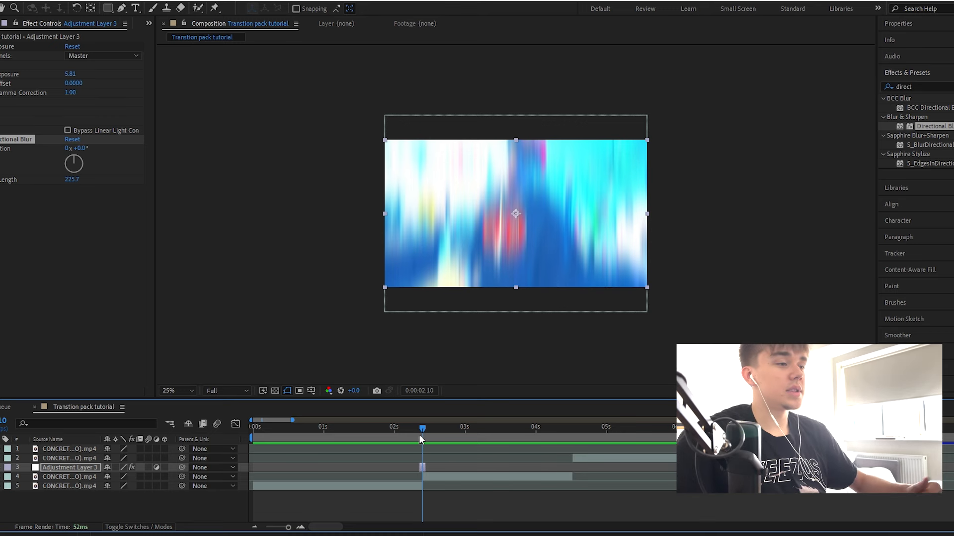
pyautogui.moveTo(419, 434); pyautogui.dragTo(278, 434)
pyautogui.press('space')
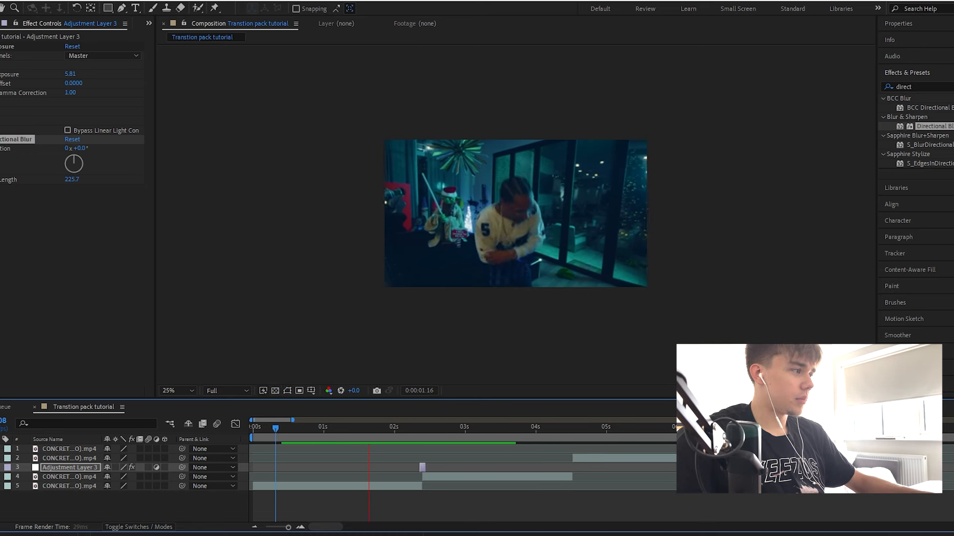
pyautogui.press('space')
pyautogui.click(254, 434)
pyautogui.press('space')
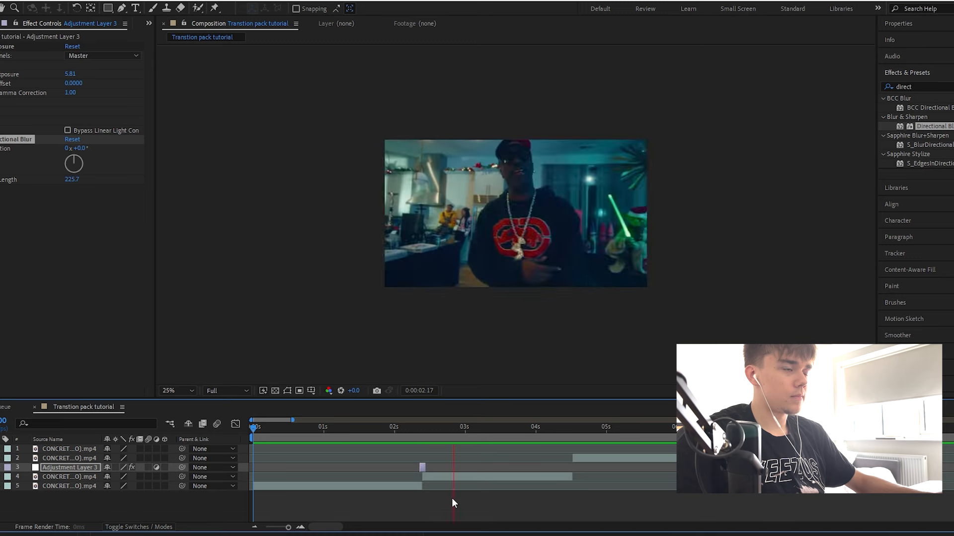
pyautogui.moveTo(415, 430); pyautogui.dragTo(392, 431)
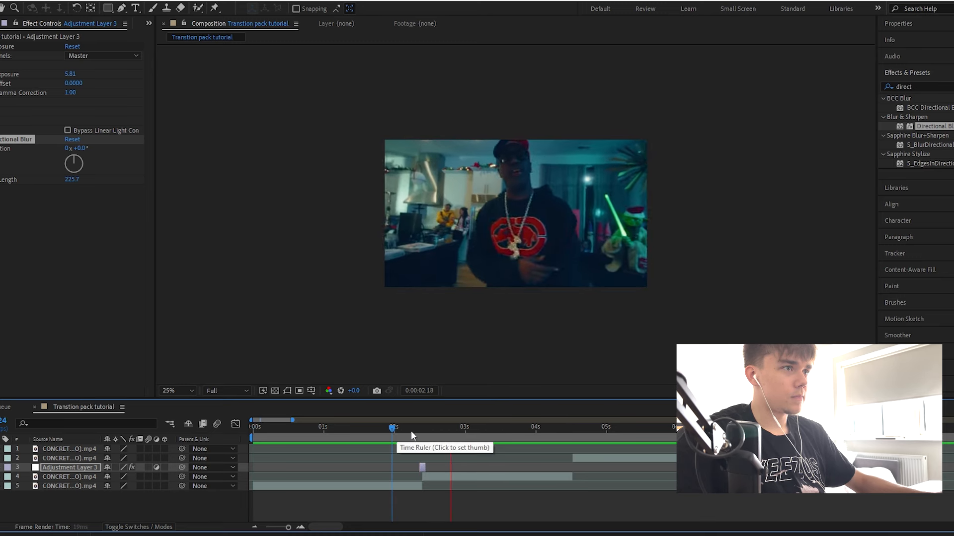
pyautogui.click(469, 431)
pyautogui.moveTo(460, 433)
pyautogui.mouseDown()
pyautogui.moveTo(666, 436)
pyautogui.moveTo(463, 449)
pyautogui.mouseUp()
# Step: Hide Adjustment Layer 3 and add a Scale keyframe at the start of the layer 4 clip
pyautogui.click(240, 462)
pyautogui.click(484, 475)
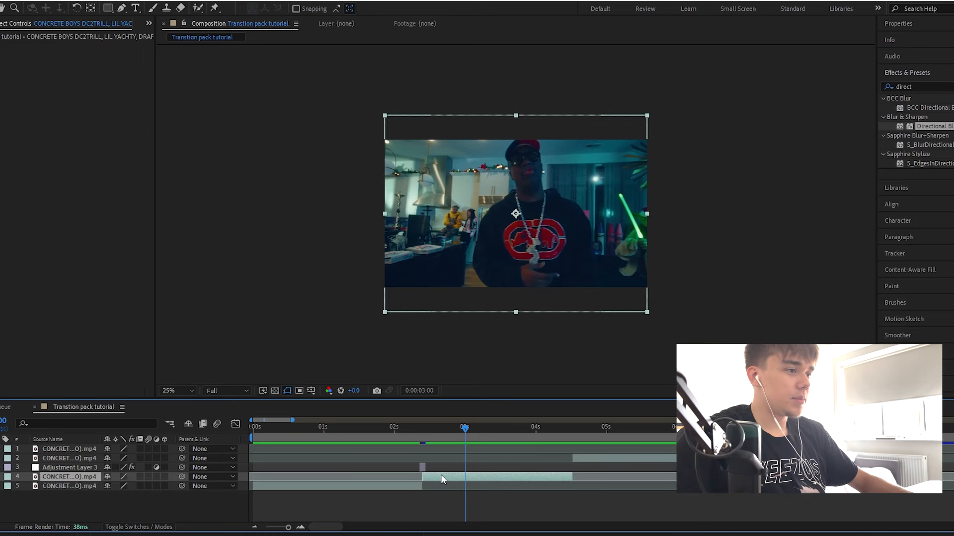
pyautogui.press('i')
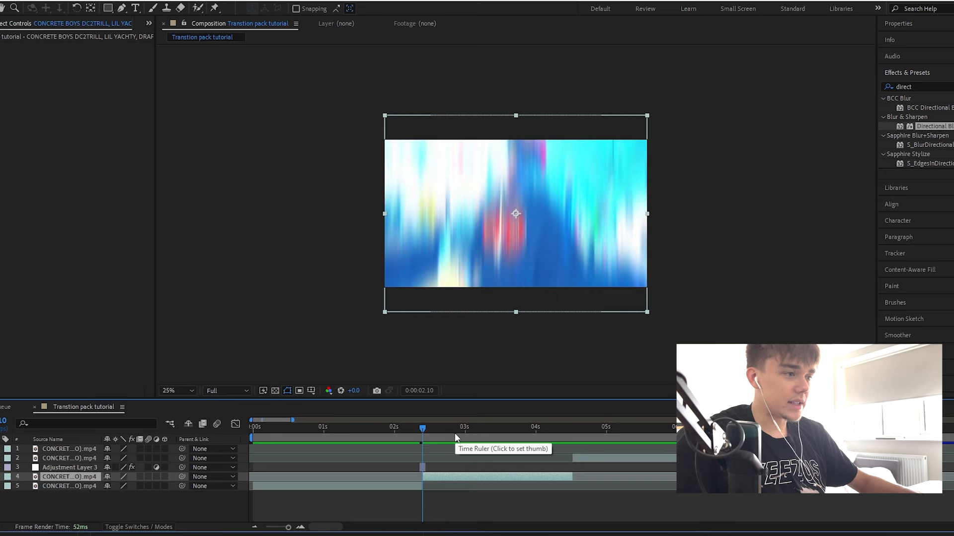
pyautogui.click(422, 468)
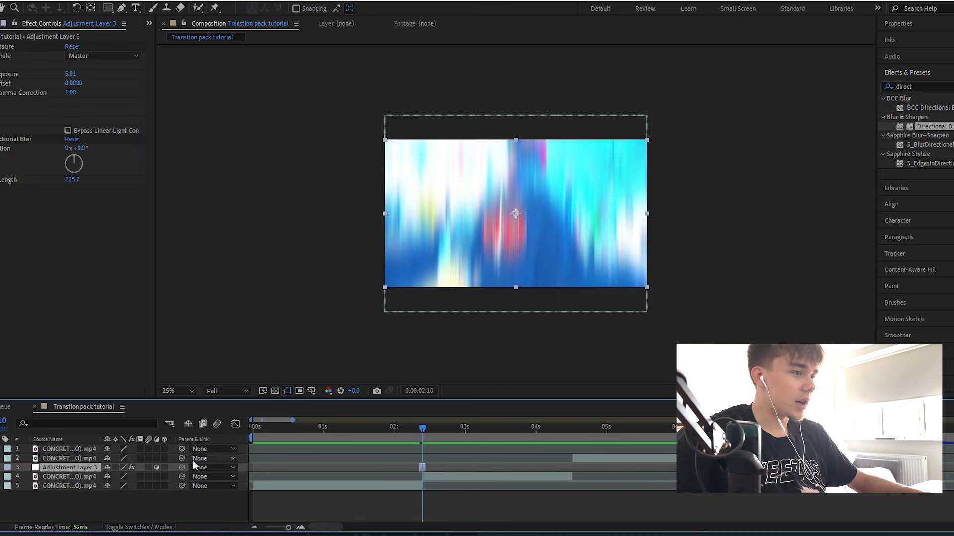
pyautogui.click(1, 468)
pyautogui.click(120, 475)
pyautogui.press('s')
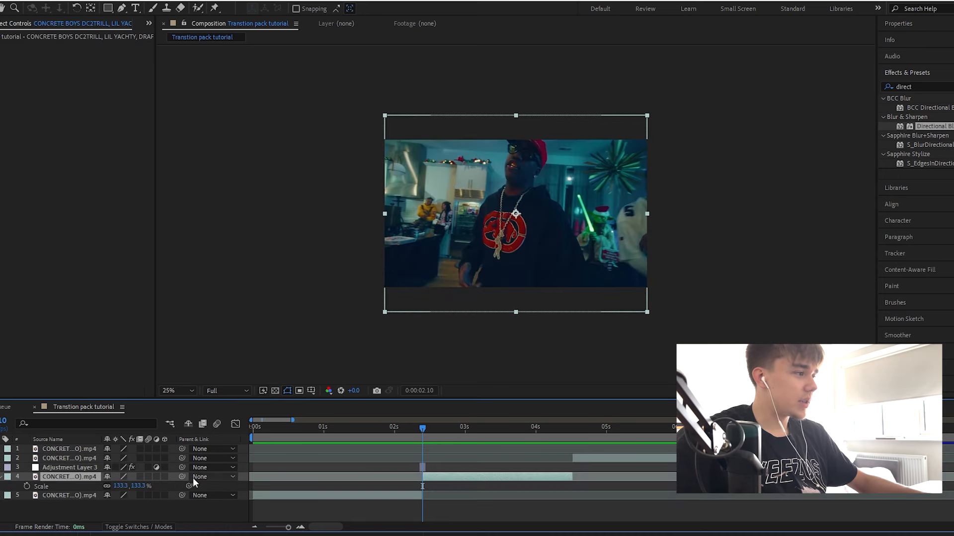
pyautogui.click(28, 487)
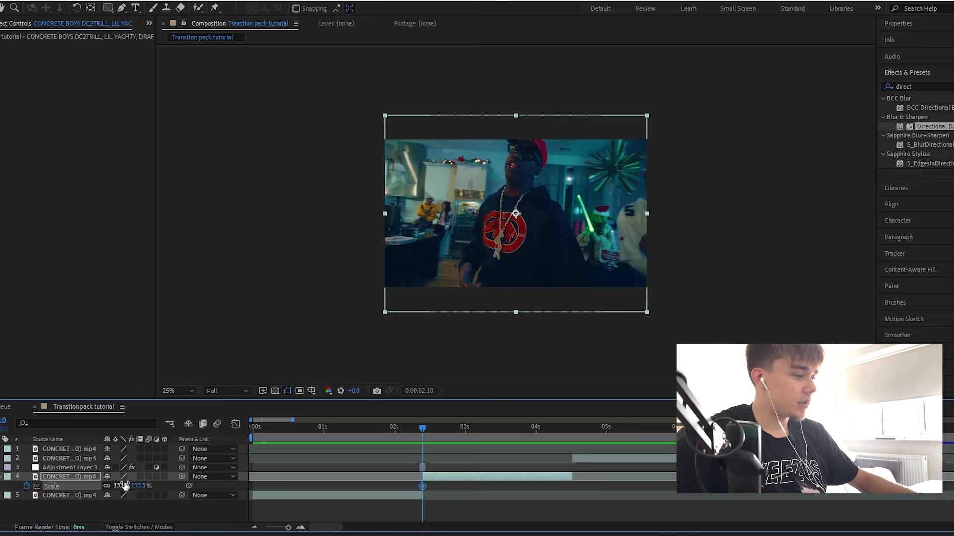
# Step: Set the layer 4 clip's Scale to 400% at its last frame, 0:00:04:12
pyautogui.press('o')
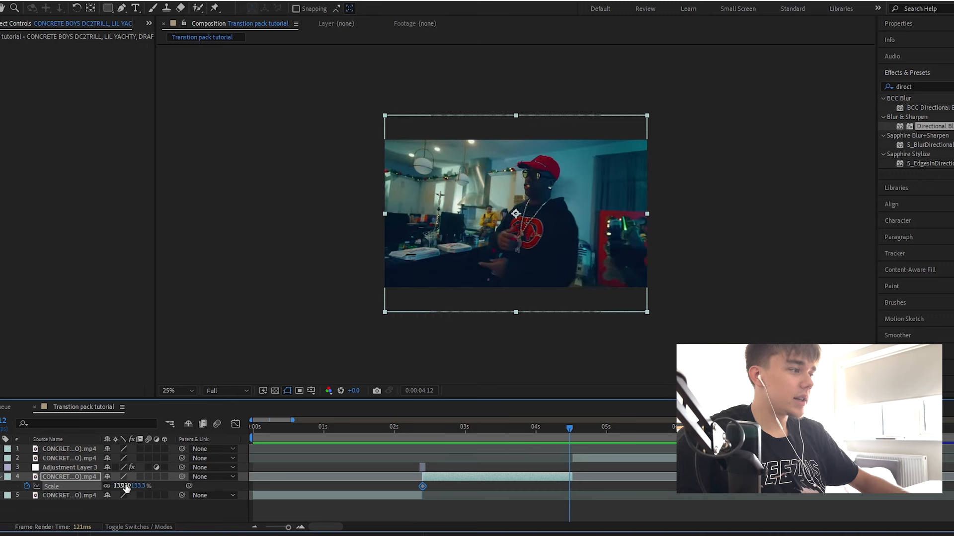
pyautogui.moveTo(121, 486); pyautogui.dragTo(298, 515)
pyautogui.click(120, 485)
pyautogui.write('300')
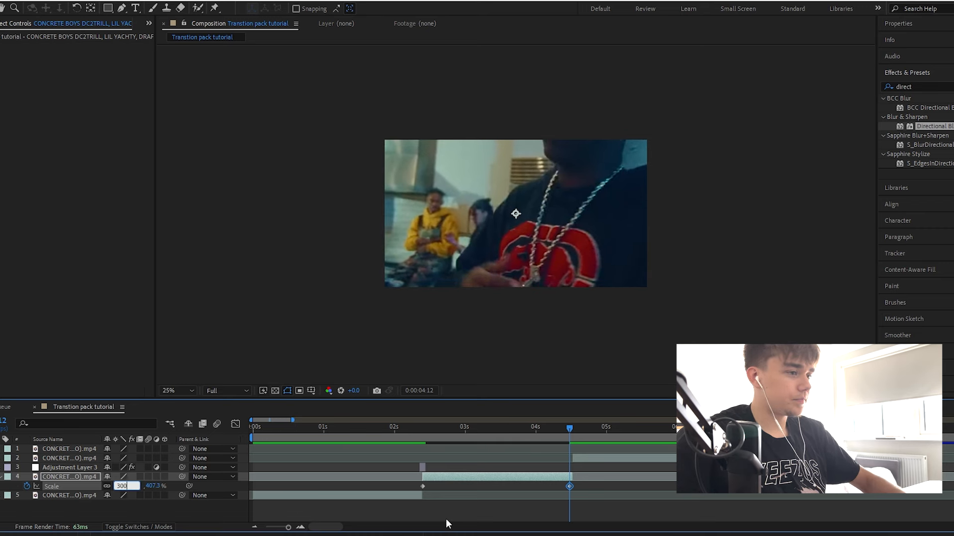
pyautogui.press('BackSpace')
pyautogui.press('BackSpace')
pyautogui.press('BackSpace')
pyautogui.write('400')
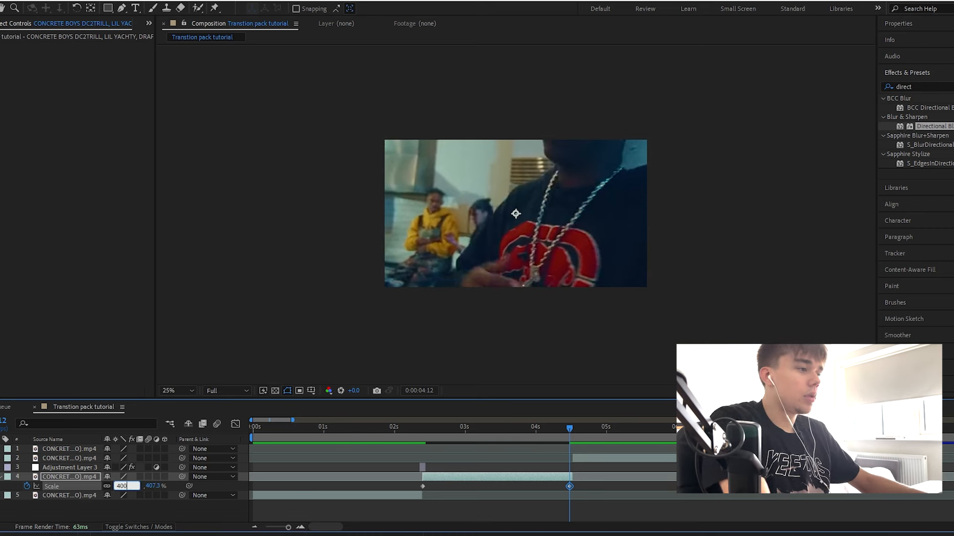
pyautogui.press('Return')
# Step: Easy-ease both Scale keyframes on layer 4 and stretch both handles across the value graph to form a steep S-curve
pyautogui.moveTo(591, 487); pyautogui.dragTo(398, 482)
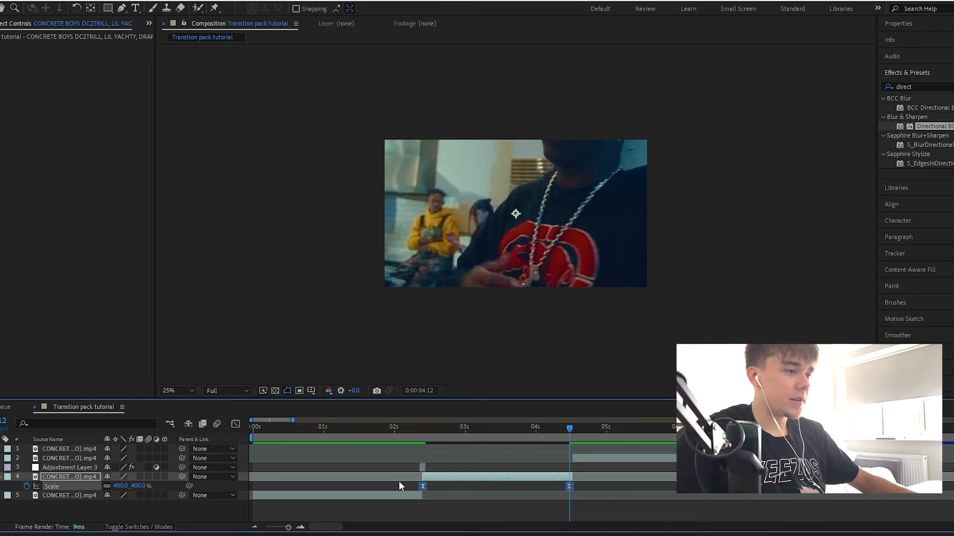
pyautogui.click(236, 425)
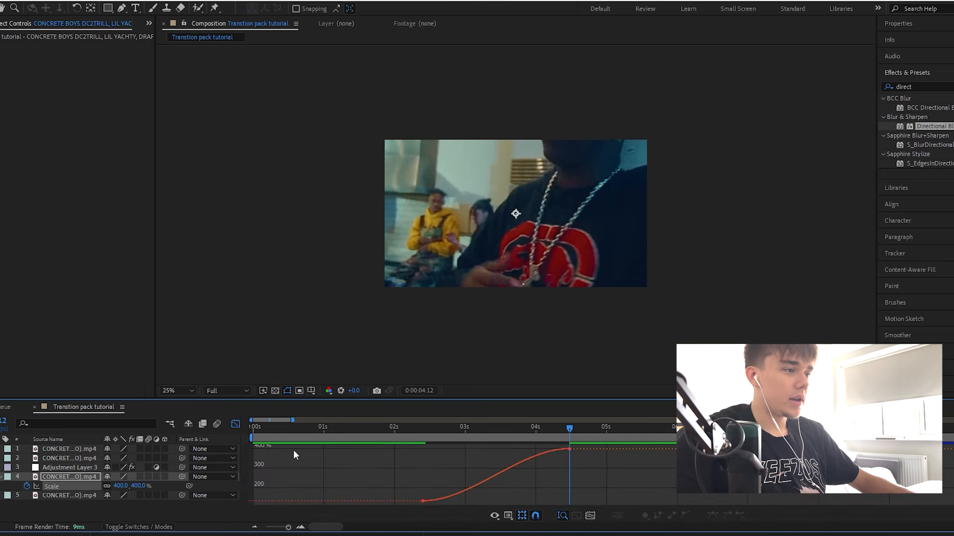
pyautogui.click(423, 501)
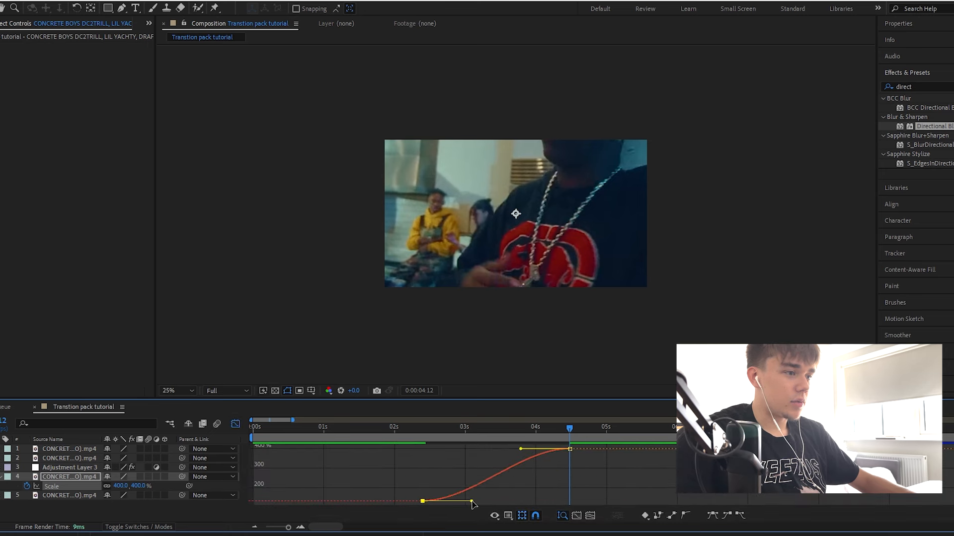
pyautogui.moveTo(471, 501); pyautogui.dragTo(572, 496)
pyautogui.moveTo(523, 452); pyautogui.dragTo(368, 454)
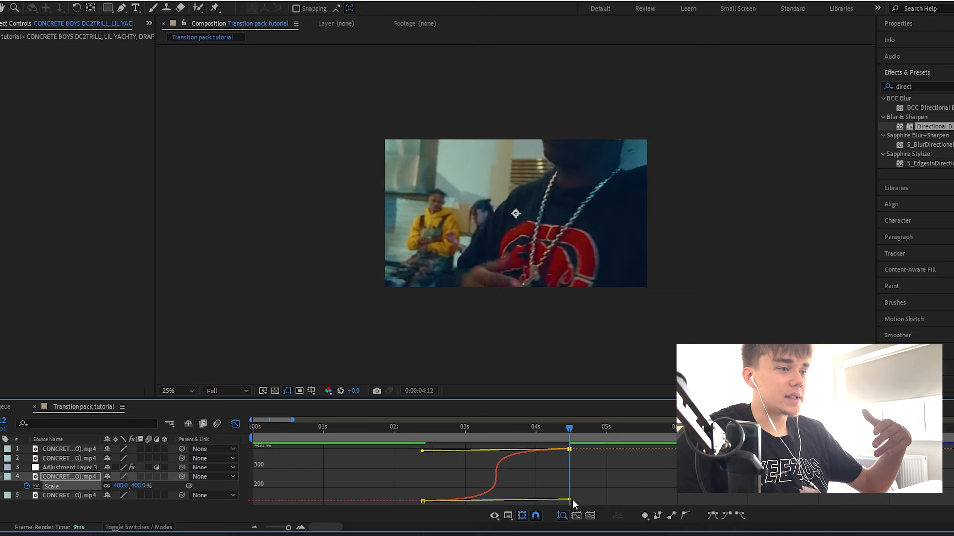
# Step: Try a Scale curve that rises sharply at the start of the layer 4 clip
pyautogui.moveTo(572, 499); pyautogui.dragTo(400, 510)
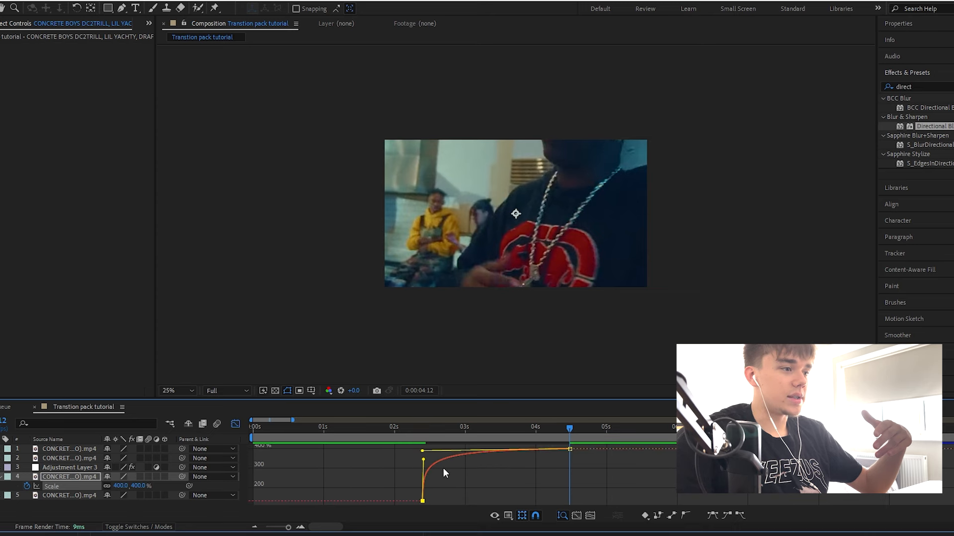
pyautogui.click(418, 435)
pyautogui.moveTo(421, 436); pyautogui.dragTo(569, 501)
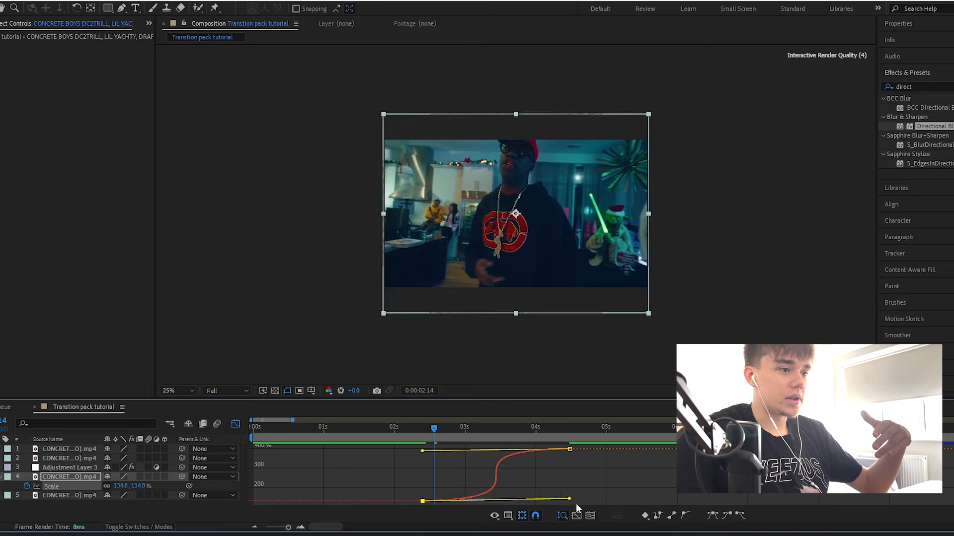
# Step: Reshape layer 4's Scale curve to start slowly and climb steeply at the clip's end, scrub through it, and close the graph editor
pyautogui.click(425, 452)
pyautogui.moveTo(424, 452); pyautogui.dragTo(572, 499)
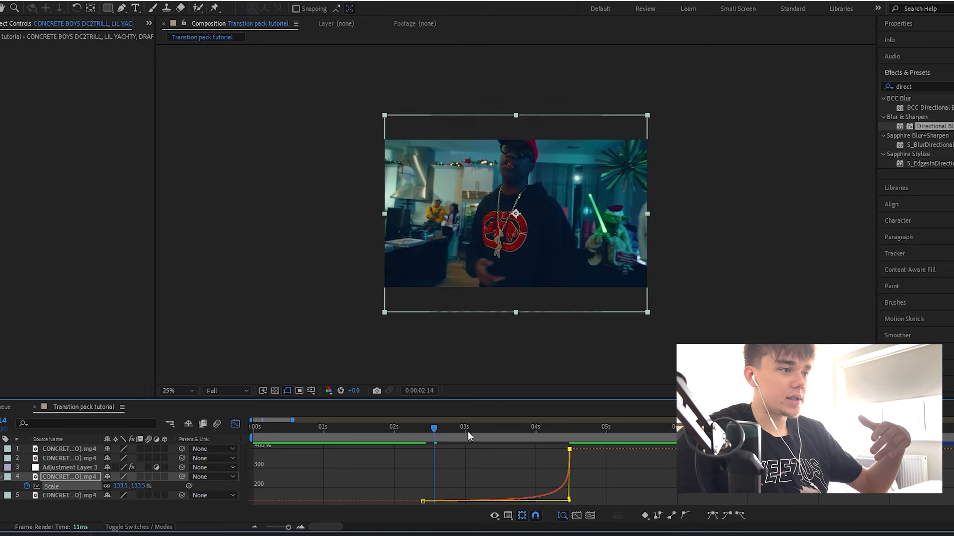
pyautogui.moveTo(467, 431); pyautogui.dragTo(547, 437)
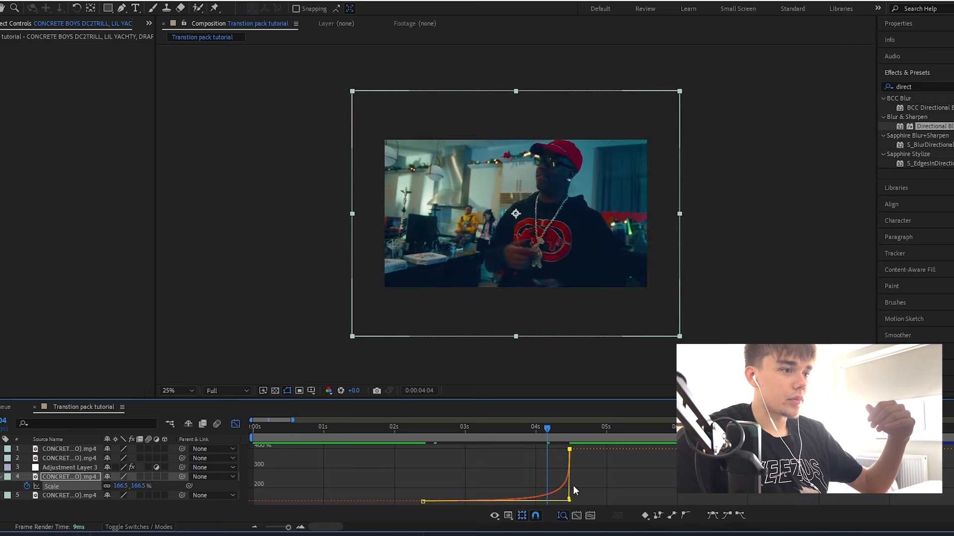
pyautogui.moveTo(568, 501)
pyautogui.mouseDown()
pyautogui.moveTo(533, 501)
pyautogui.moveTo(562, 496)
pyautogui.mouseUp()
pyautogui.moveTo(553, 435); pyautogui.dragTo(516, 436)
pyautogui.click(236, 423)
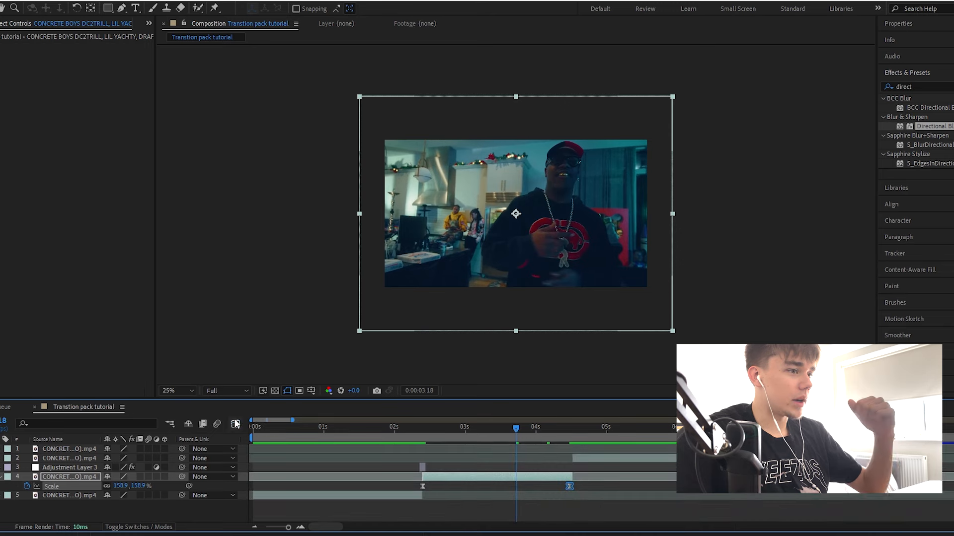
# Step: Add a Scale keyframe at the layer 2 clip's first frame, 0:00:04:13, and move it to the clip's end
pyautogui.click(590, 458)
pyautogui.click(571, 433)
pyautogui.press('s')
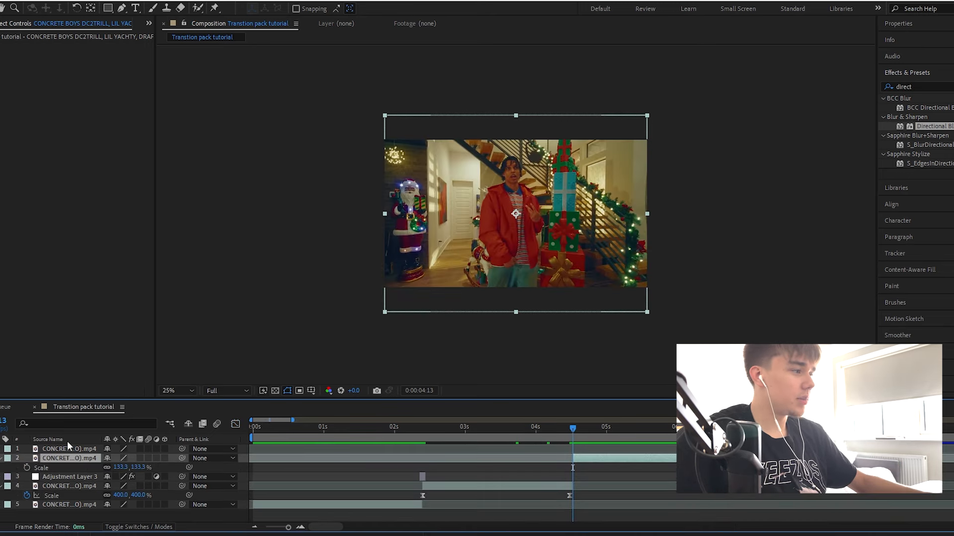
pyautogui.click(26, 468)
pyautogui.click(120, 468)
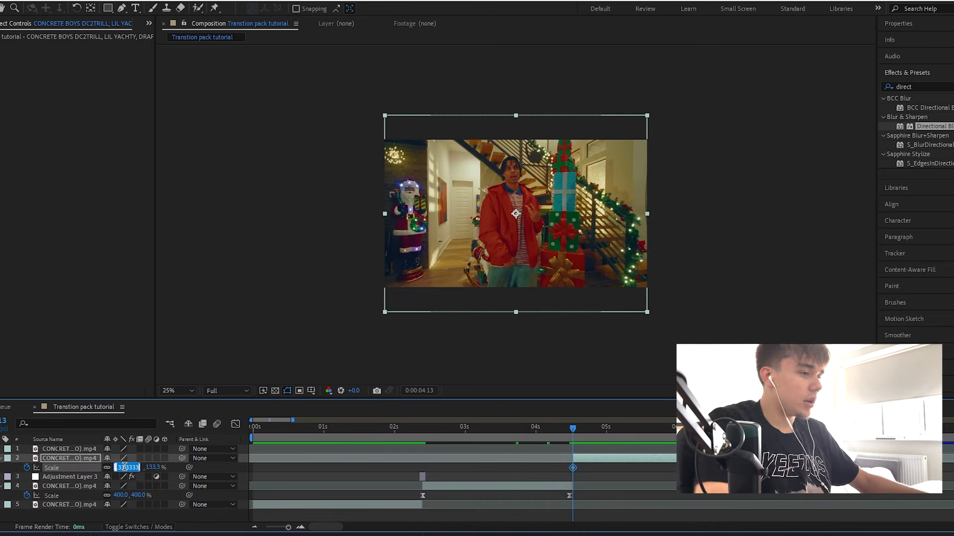
pyautogui.click(493, 489)
pyautogui.moveTo(573, 467); pyautogui.dragTo(648, 467)
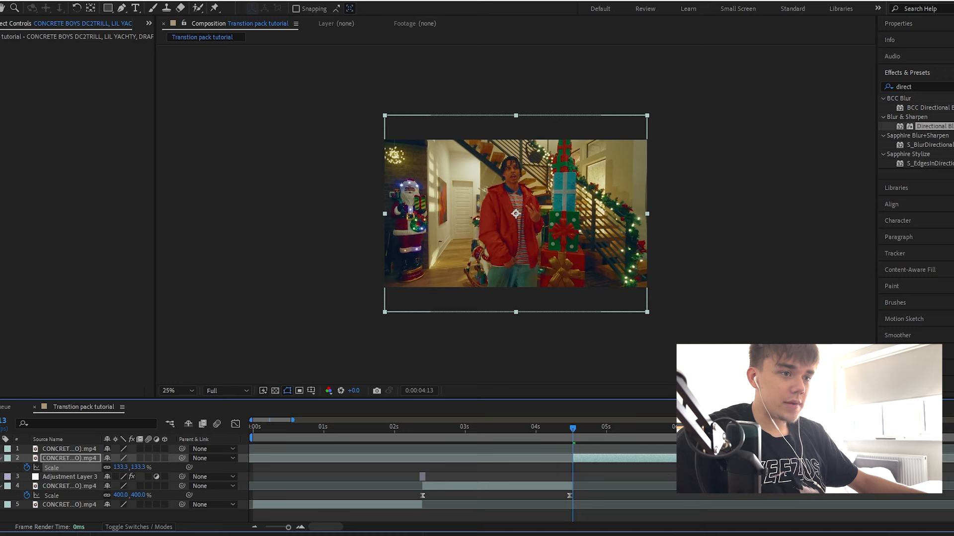
# Step: Set layer 2's Scale to 400% at 0:00:04:13 and easy-ease its Scale keyframes
pyautogui.click(120, 467)
pyautogui.write('400')
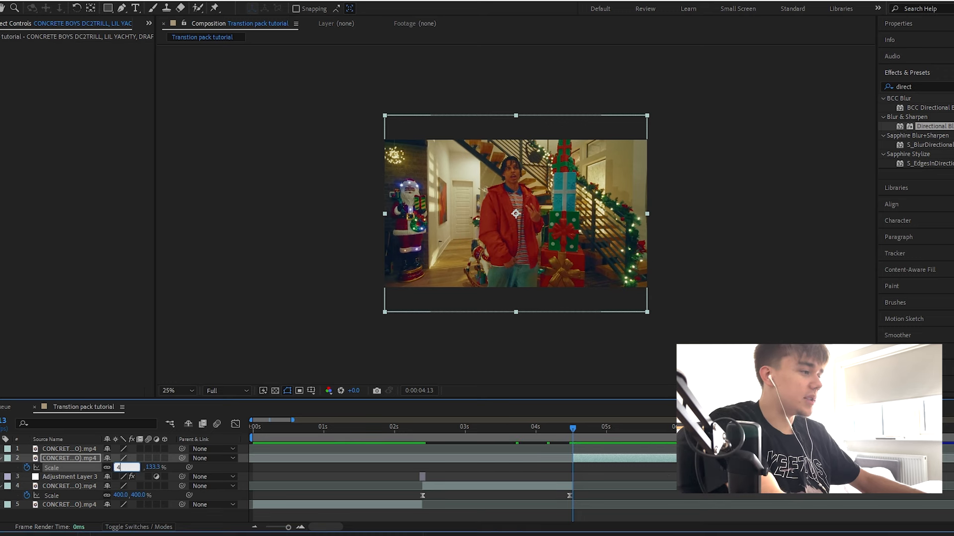
pyautogui.press('Return')
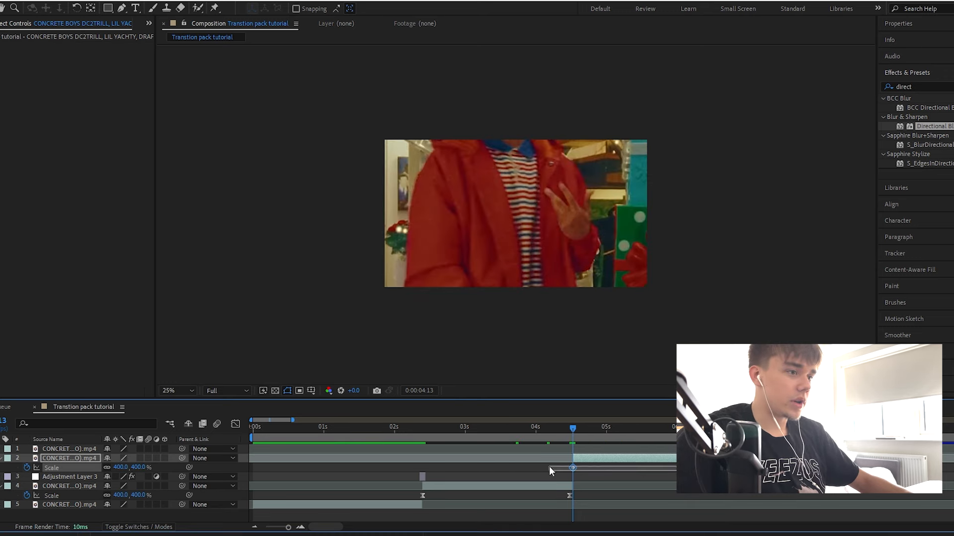
pyautogui.press('F9')
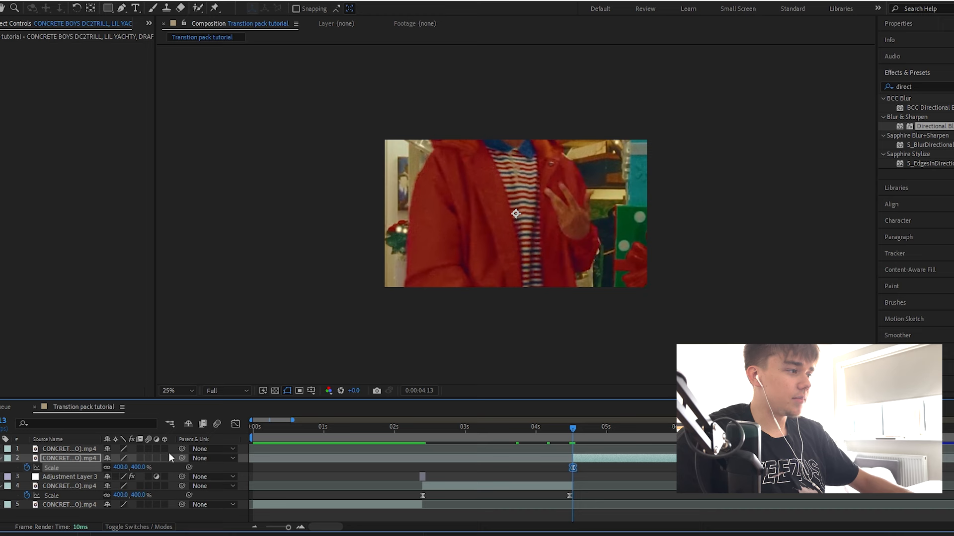
# Step: Shape layer 2's Scale curve to drop steeply at the clip's start and flatten toward its end, and close the graph editor
pyautogui.click(236, 424)
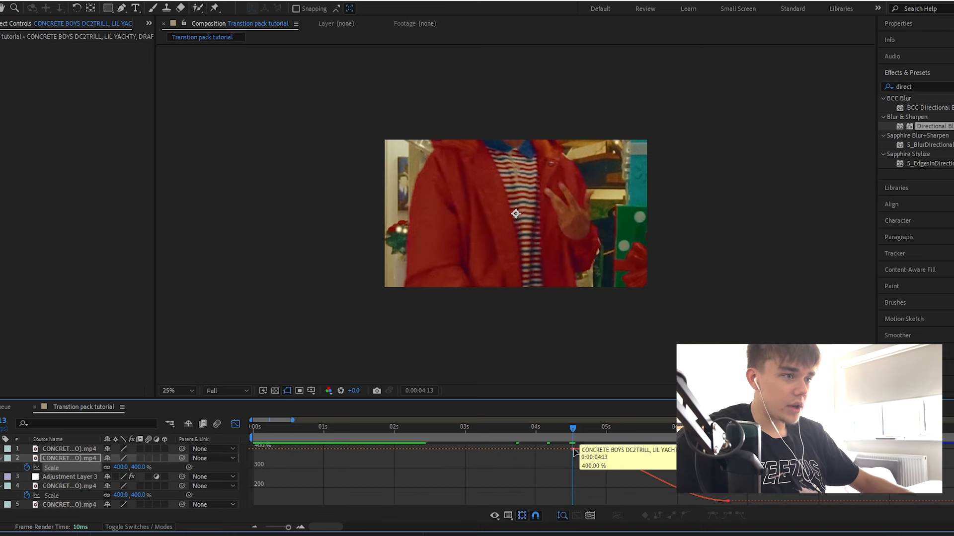
pyautogui.click(572, 449)
pyautogui.moveTo(624, 449); pyautogui.dragTo(561, 500)
pyautogui.moveTo(676, 501); pyautogui.dragTo(588, 500)
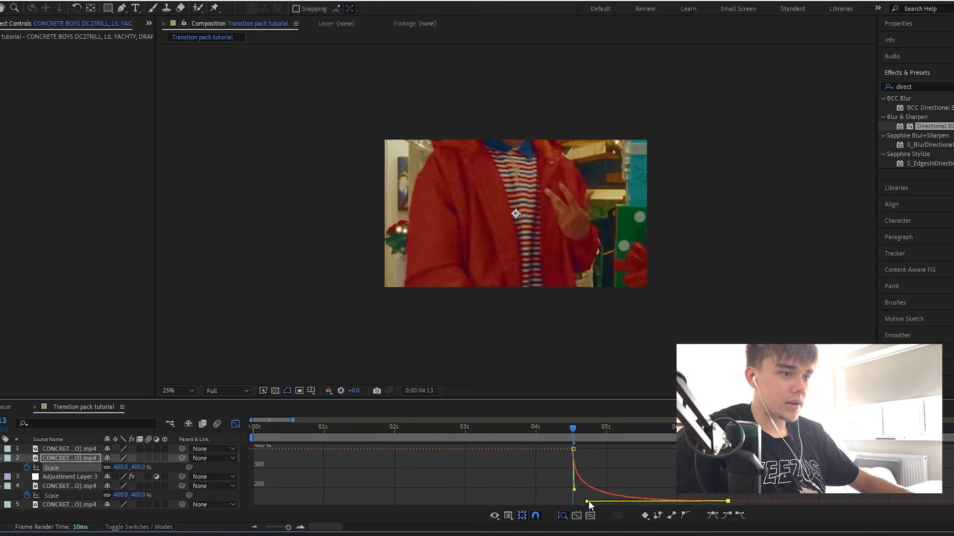
pyautogui.click(235, 424)
# Step: Collapse the Scale properties and enable motion blur for the layer 2 and layer 4 clips and the composition
pyautogui.moveTo(568, 440); pyautogui.dragTo(317, 439)
pyautogui.click(1, 459)
pyautogui.click(1, 477)
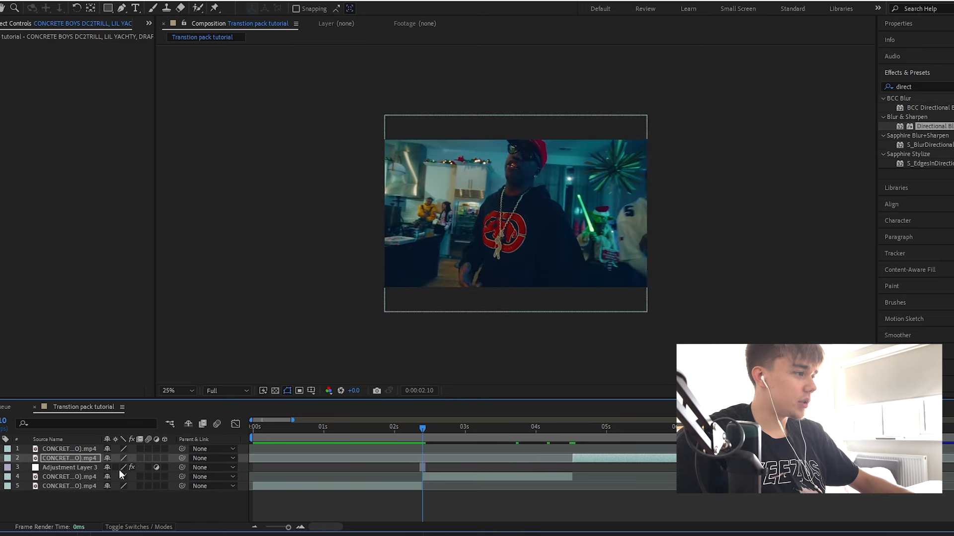
pyautogui.click(460, 477)
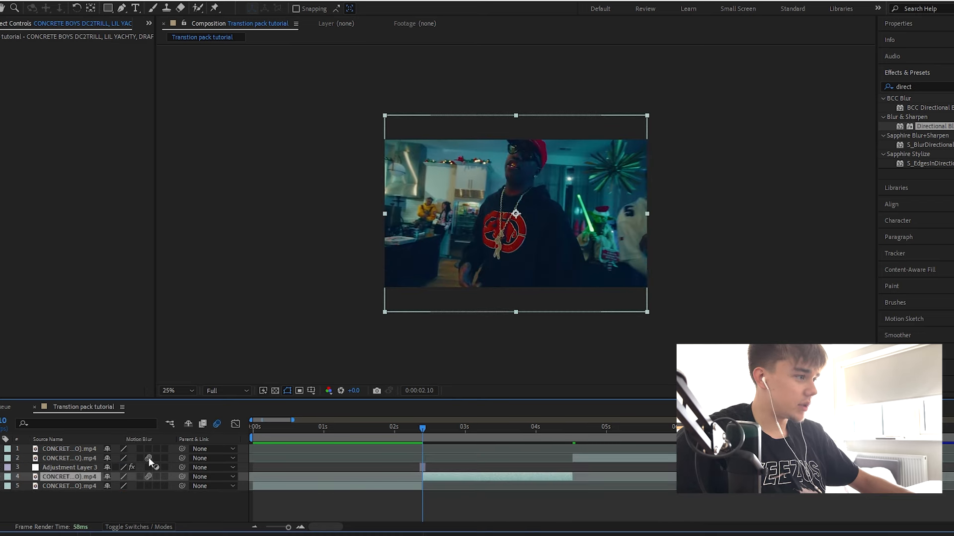
# Step: Play back the zoom transition between the layer 4 and layer 2 clips from several starting points
pyautogui.press('space')
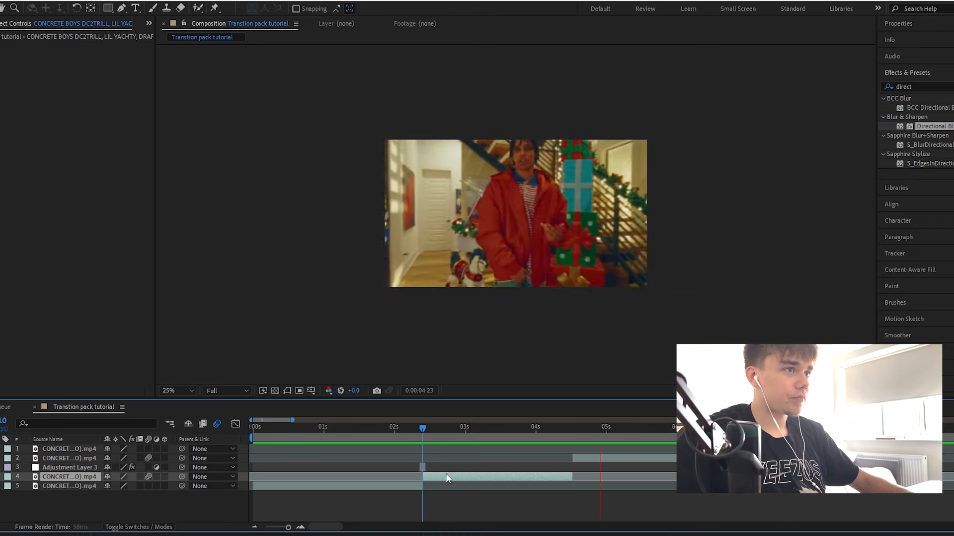
pyautogui.click(471, 434)
pyautogui.press('space')
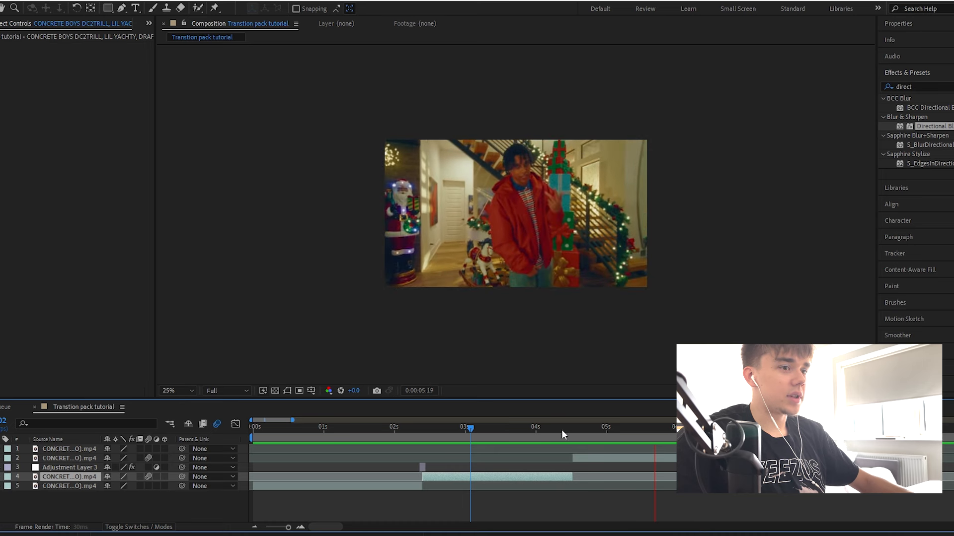
pyautogui.click(512, 431)
pyautogui.press('space')
# Step: Duplicate the clip that starts at 0:00:06:18 and apply a Freeze Frame to the top copy
pyautogui.click(530, 446)
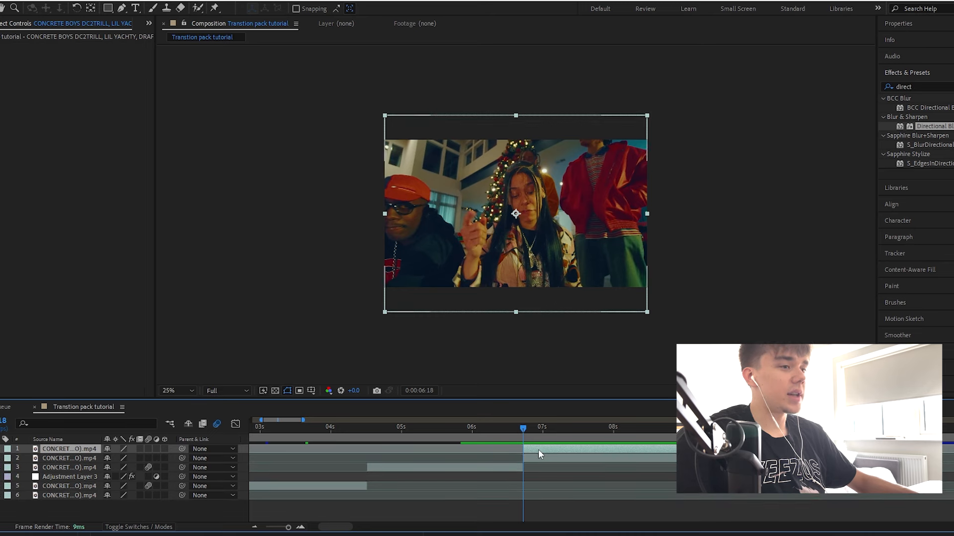
pyautogui.hotkey('ctrl', 'd')
pyautogui.rightClick(538, 450)
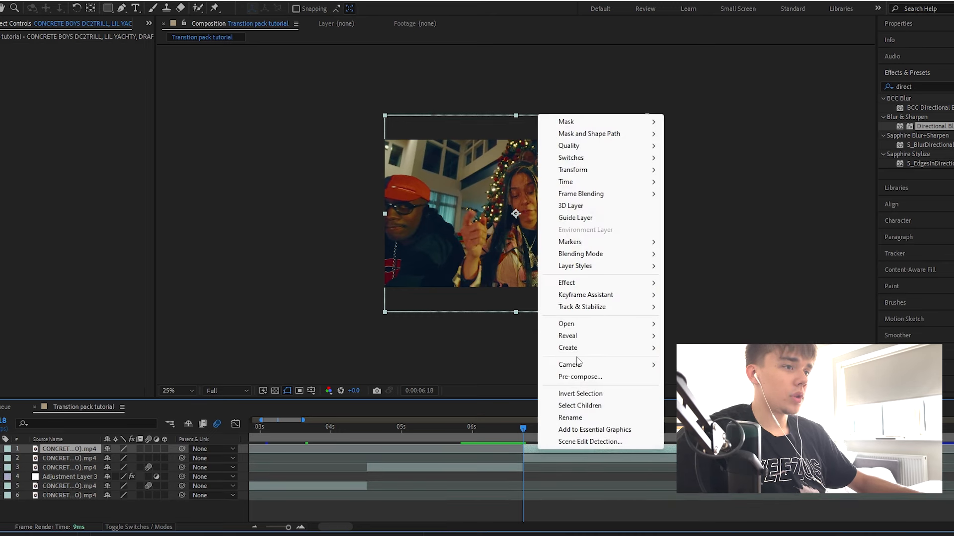
pyautogui.moveTo(582, 182)
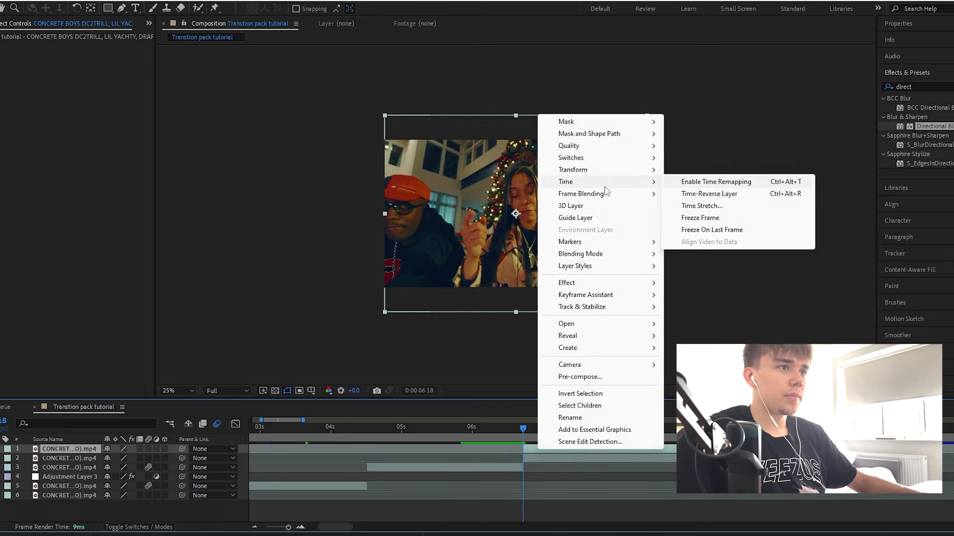
pyautogui.click(700, 219)
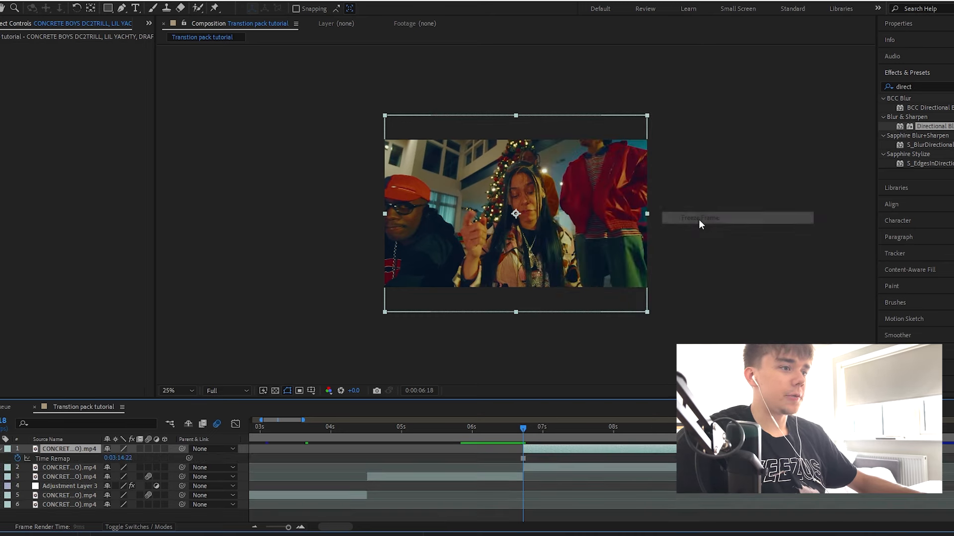
# Step: Draw a closed Pen mask around the woman in the middle of the frozen layer 1, including her raised hand
pyautogui.click(124, 9)
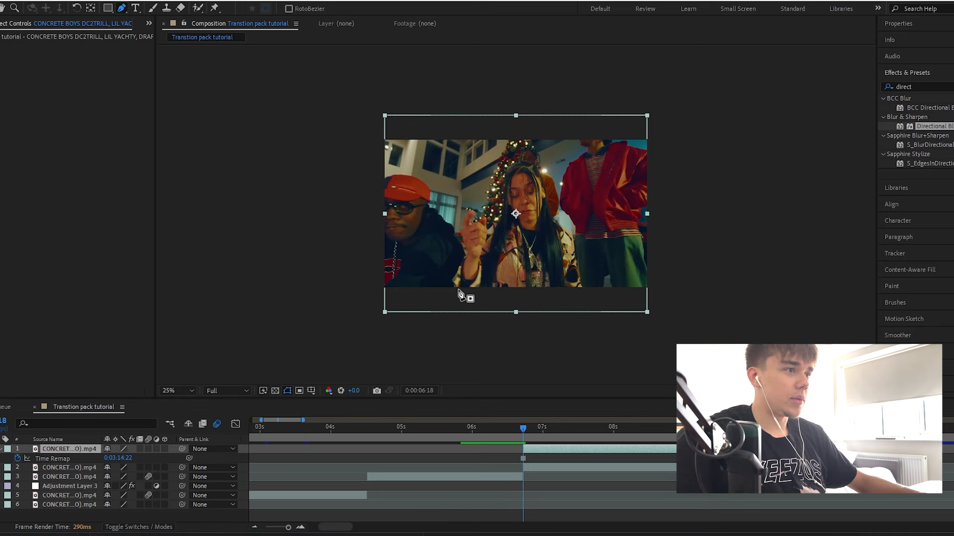
pyautogui.click(457, 292)
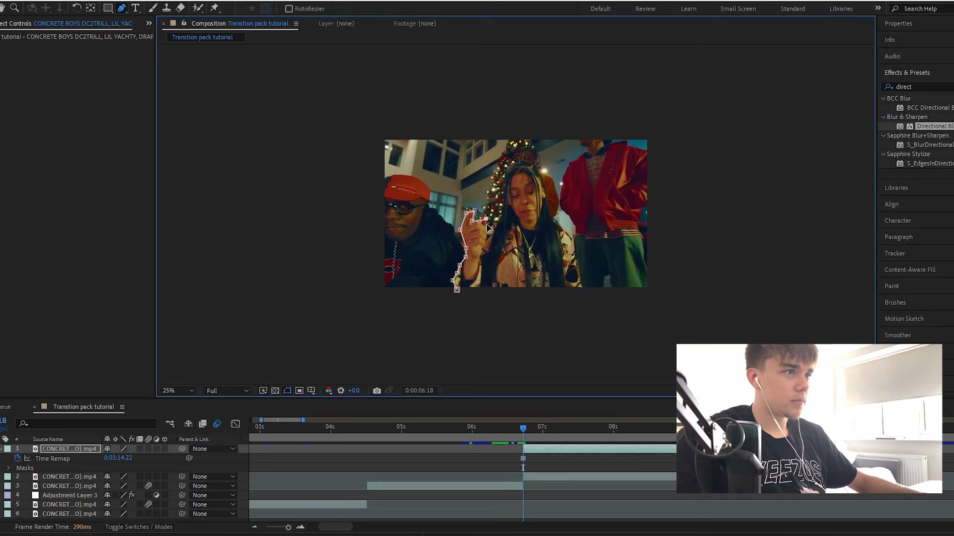
pyautogui.click(503, 193)
pyautogui.click(505, 173)
pyautogui.click(512, 164)
pyautogui.click(525, 163)
pyautogui.click(534, 166)
pyautogui.click(540, 176)
pyautogui.click(546, 192)
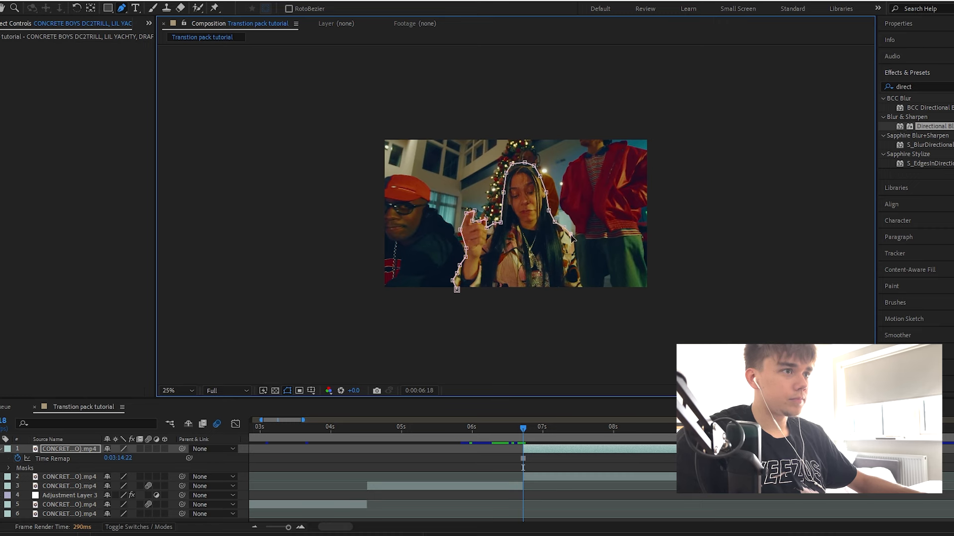
pyautogui.click(457, 289)
pyautogui.click(1, 449)
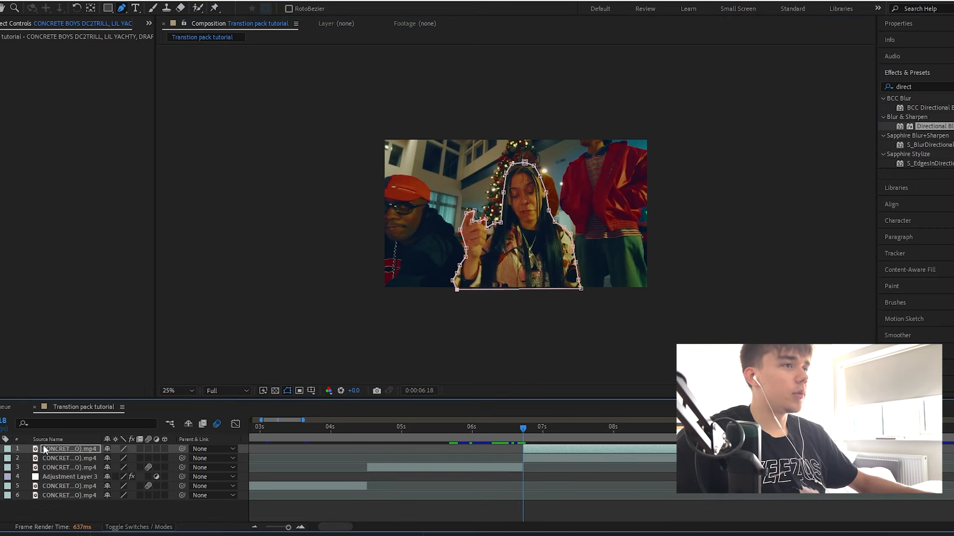
# Step: Shift the masked freeze-frame layer earlier so it starts at 0:00:06:02 over the previous clip
pyautogui.click(535, 449)
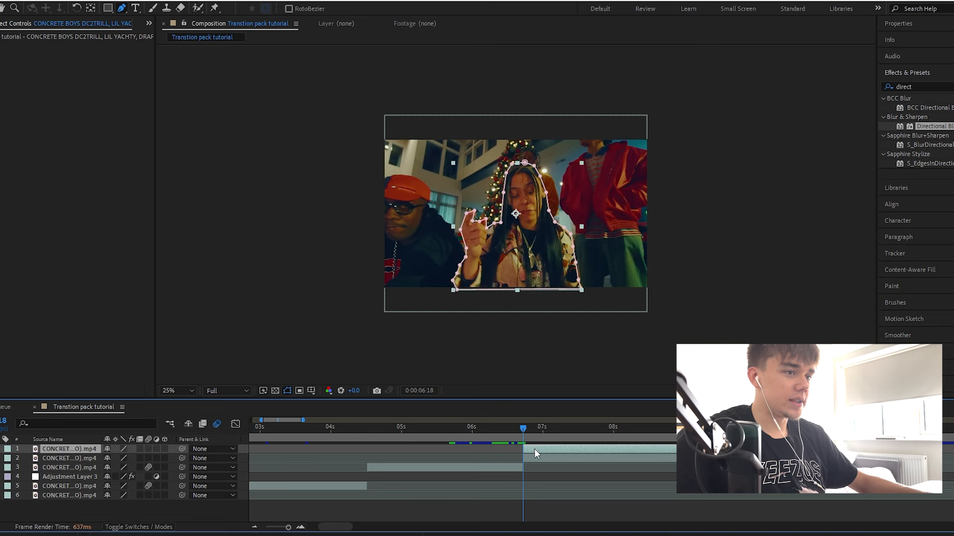
pyautogui.moveTo(501, 433); pyautogui.dragTo(494, 433)
pyautogui.press('v')
pyautogui.click(298, 204)
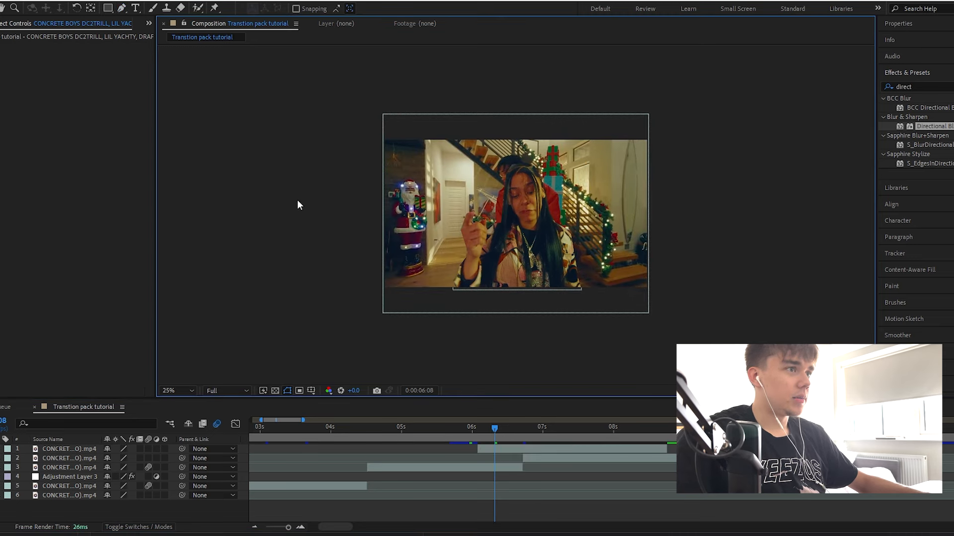
# Step: Set the Mask Feather of layer 1's Mask 1 to 6 pixels and collapse the layer
pyautogui.click(101, 450)
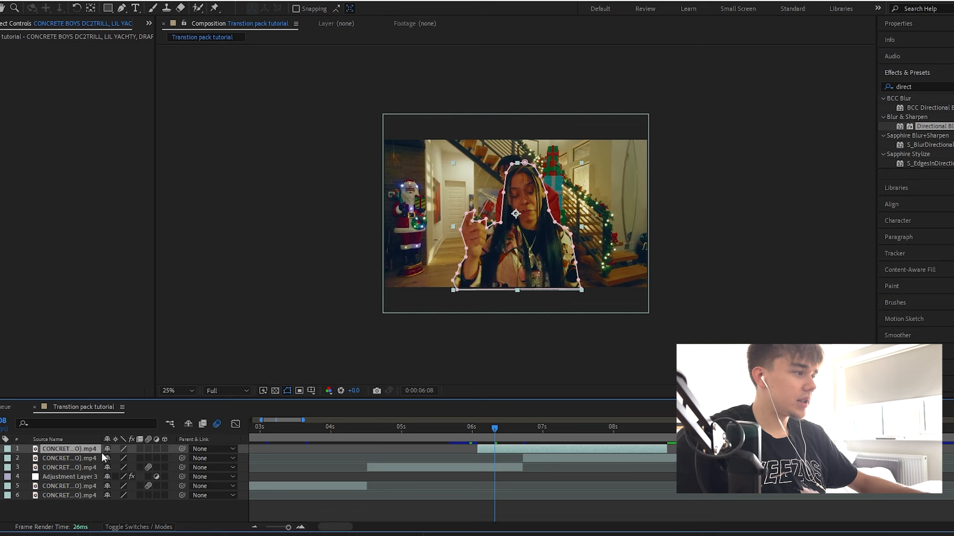
pyautogui.click(3, 450)
pyautogui.click(8, 468)
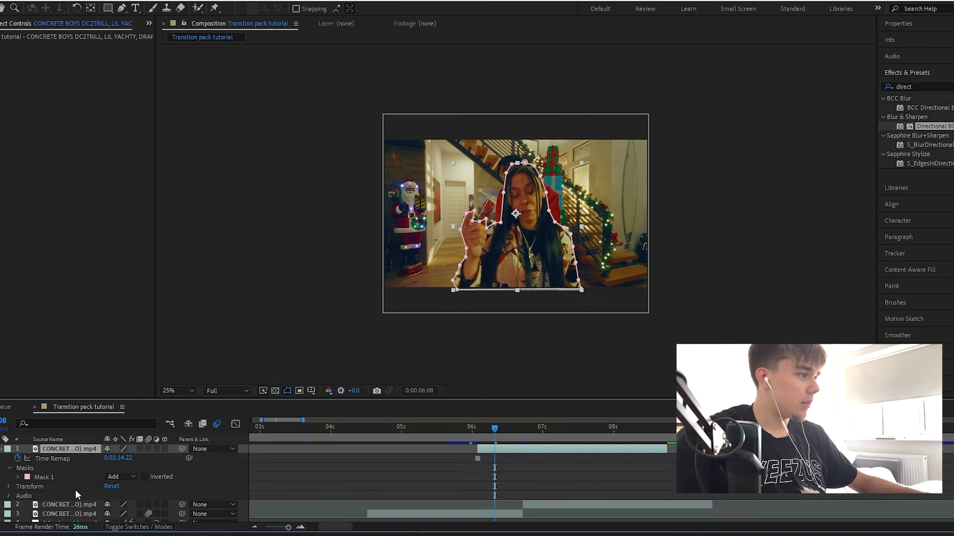
pyautogui.click(17, 477)
pyautogui.scroll(-1, 137, 497)
pyautogui.moveTo(117, 469); pyautogui.dragTo(122, 470)
pyautogui.click(160, 486)
pyautogui.scroll(1, 159, 485)
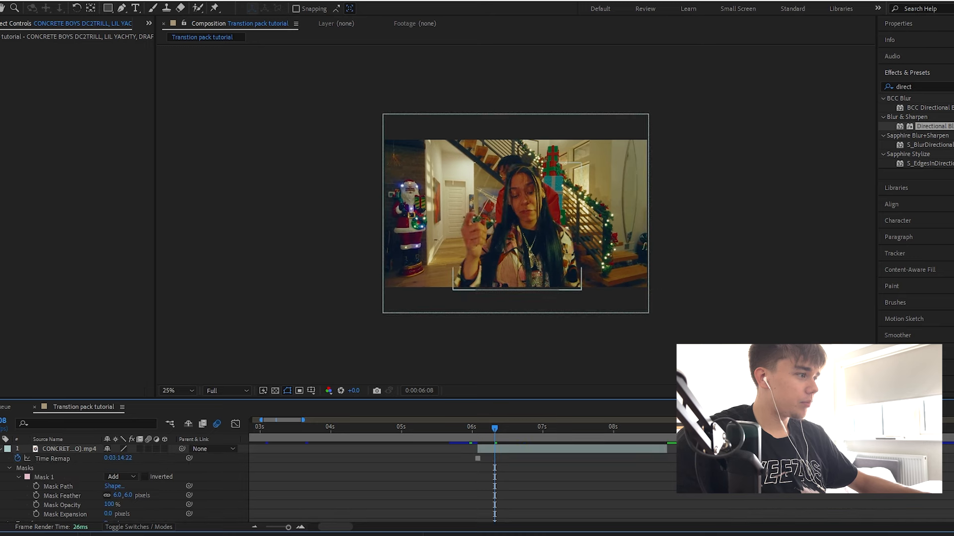
pyautogui.click(1, 449)
# Step: Add a Position keyframe to the cutout layer at 0:00:06:18, where the next clip begins
pyautogui.click(508, 448)
pyautogui.moveTo(520, 431); pyautogui.dragTo(522, 431)
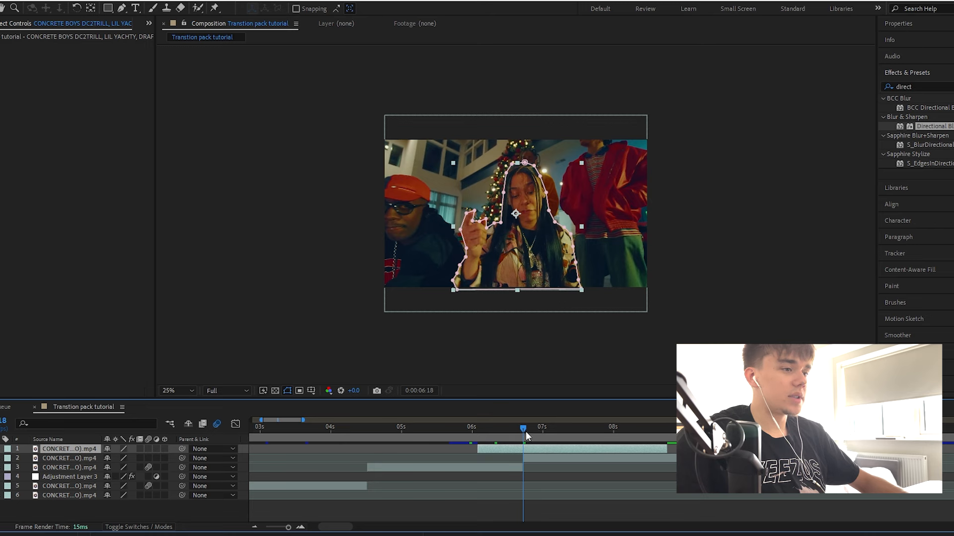
pyautogui.click(533, 458)
pyautogui.click(533, 448)
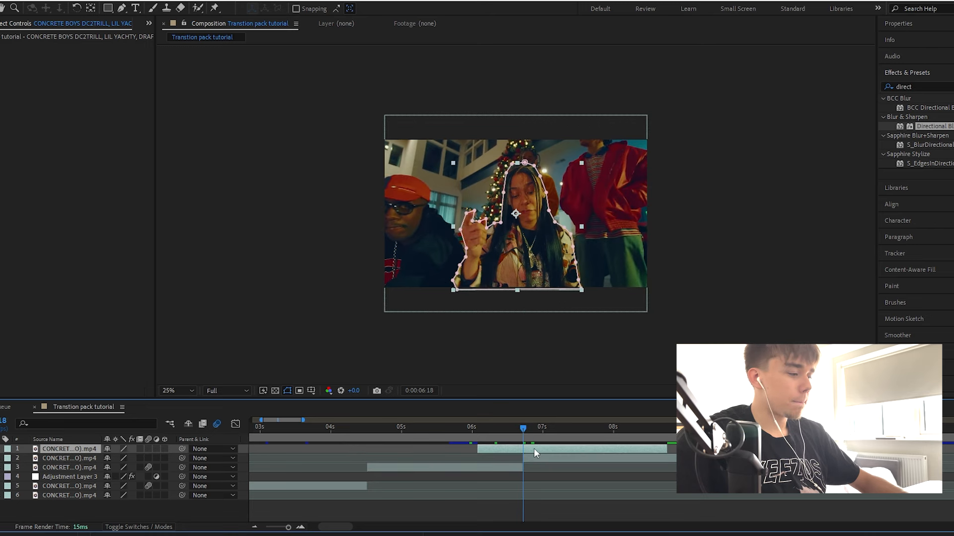
pyautogui.press('p')
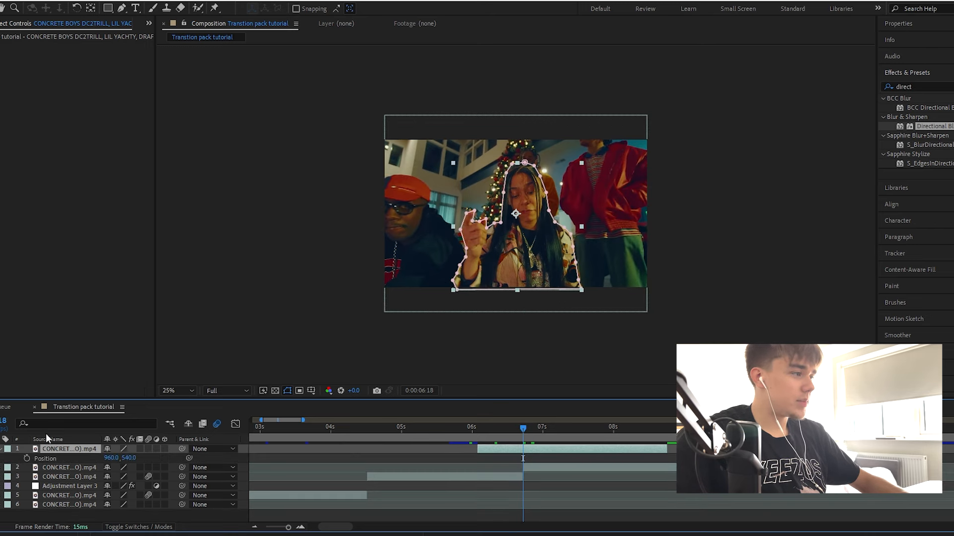
pyautogui.click(27, 459)
# Step: Set the cutout's X position to -632 at 0:00:06:02, outside the frame, and enable the layer's motion blur
pyautogui.moveTo(522, 430); pyautogui.dragTo(477, 433)
pyautogui.moveTo(114, 456); pyautogui.dragTo(42, 460)
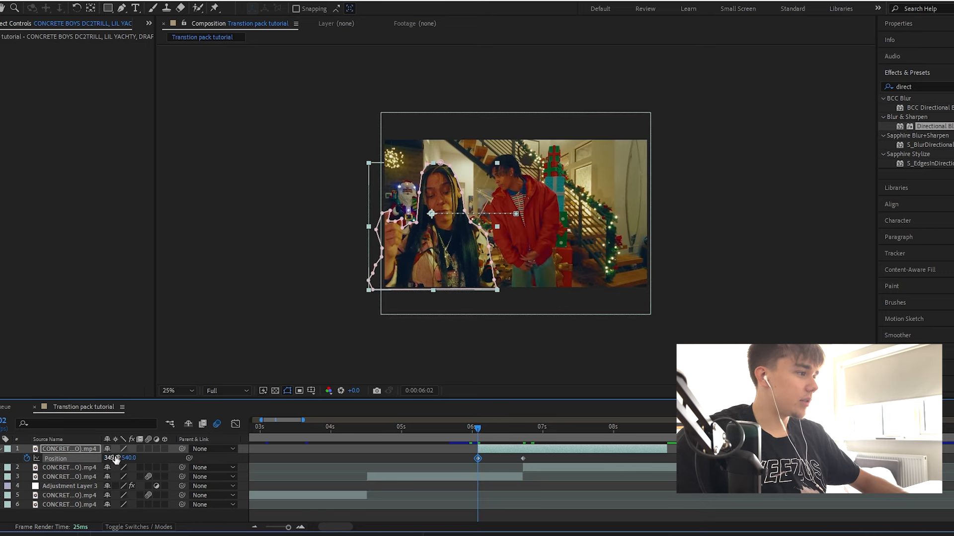
pyautogui.moveTo(115, 458); pyautogui.dragTo(70, 458)
pyautogui.moveTo(1, 456); pyautogui.dragTo(27, 457)
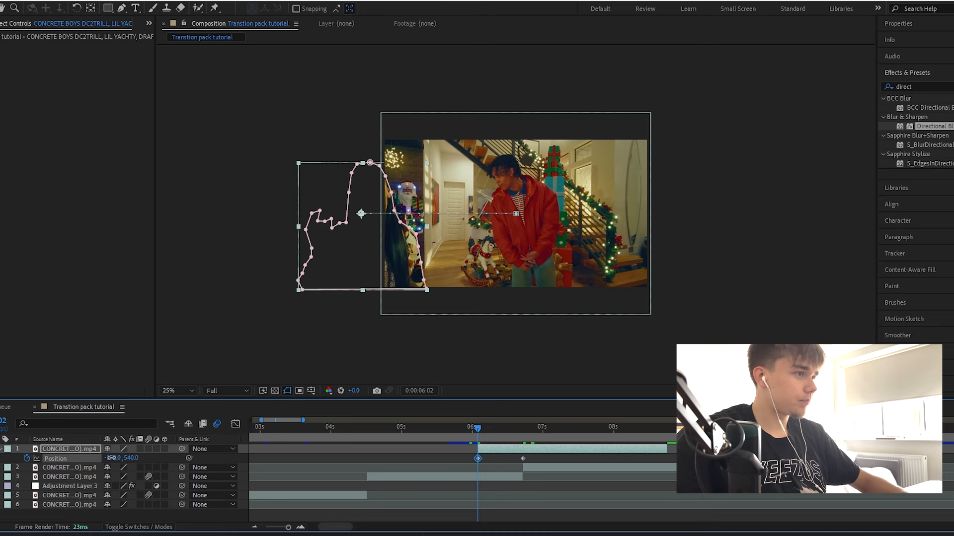
pyautogui.moveTo(112, 458); pyautogui.dragTo(22, 456)
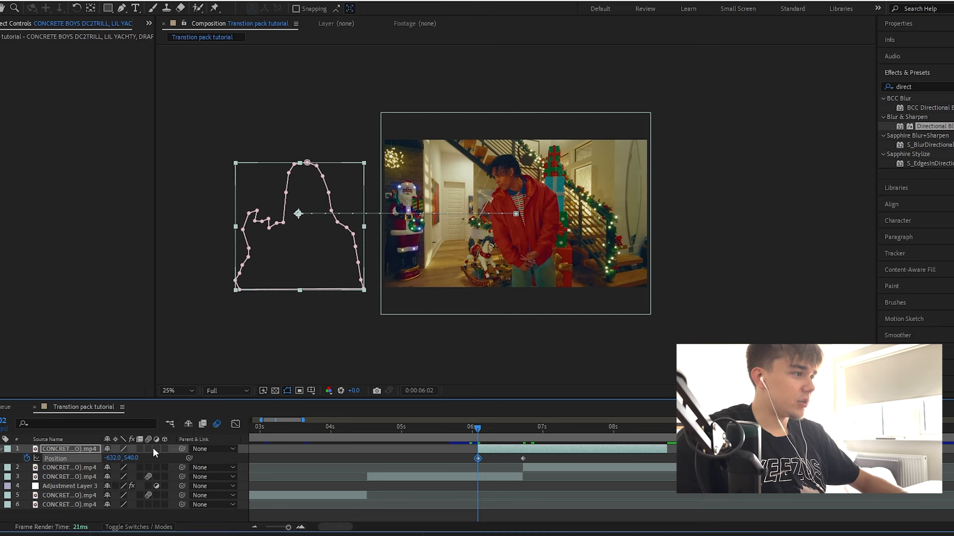
pyautogui.moveTo(487, 428)
pyautogui.mouseDown()
pyautogui.moveTo(517, 431)
pyautogui.moveTo(497, 429)
pyautogui.mouseUp()
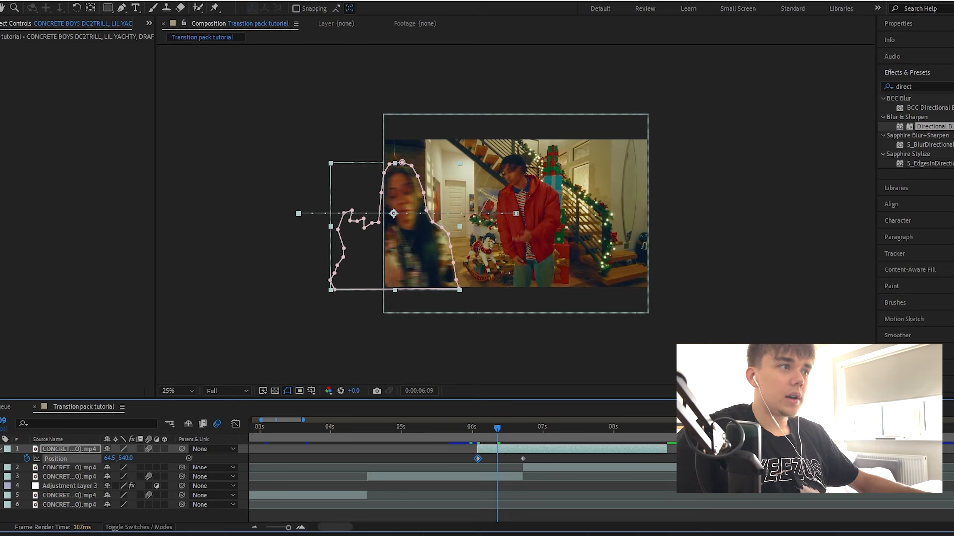
# Step: Apply Directional Blur to the cutout layer with Direction 90° and Blur Length 74
pyautogui.moveTo(935, 128); pyautogui.dragTo(500, 449)
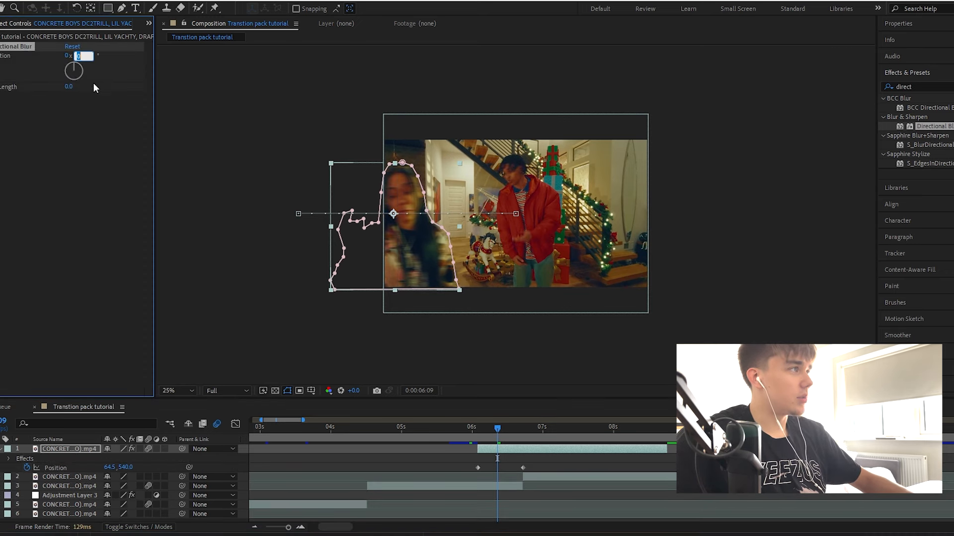
pyautogui.click(92, 59)
pyautogui.write('90')
pyautogui.press('Return')
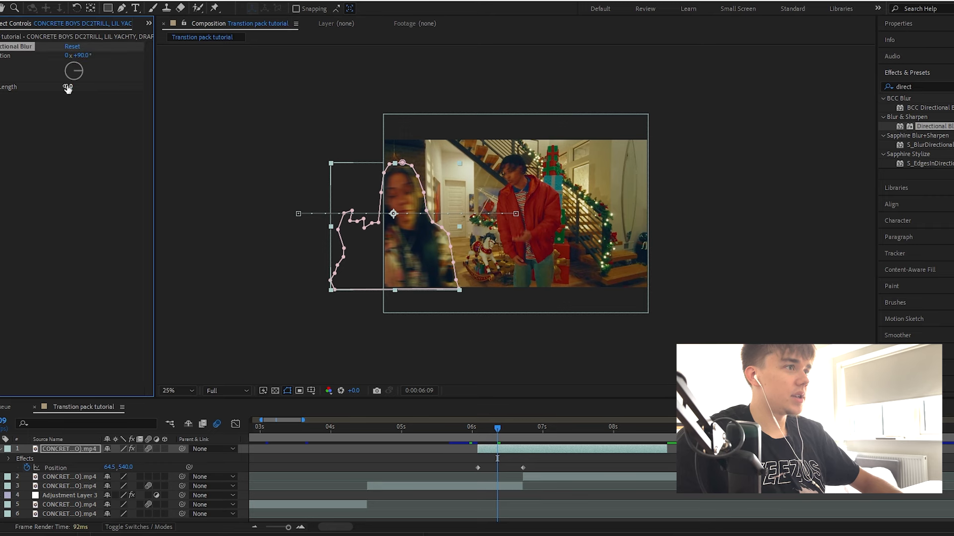
pyautogui.moveTo(425, 135); pyautogui.dragTo(440, 134)
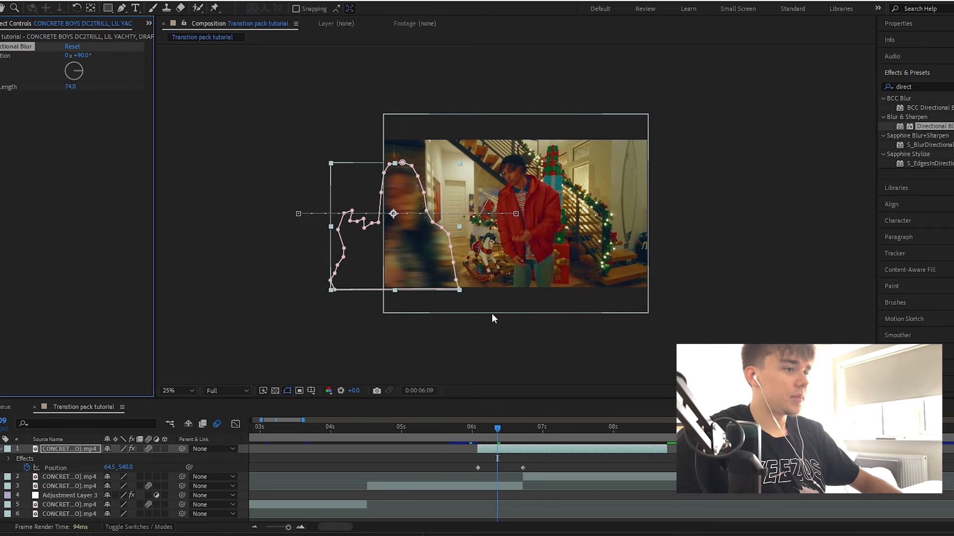
# Step: Preview the cutout's blurred slide-in from 0:00:06:02
pyautogui.click(478, 434)
pyautogui.press('space')
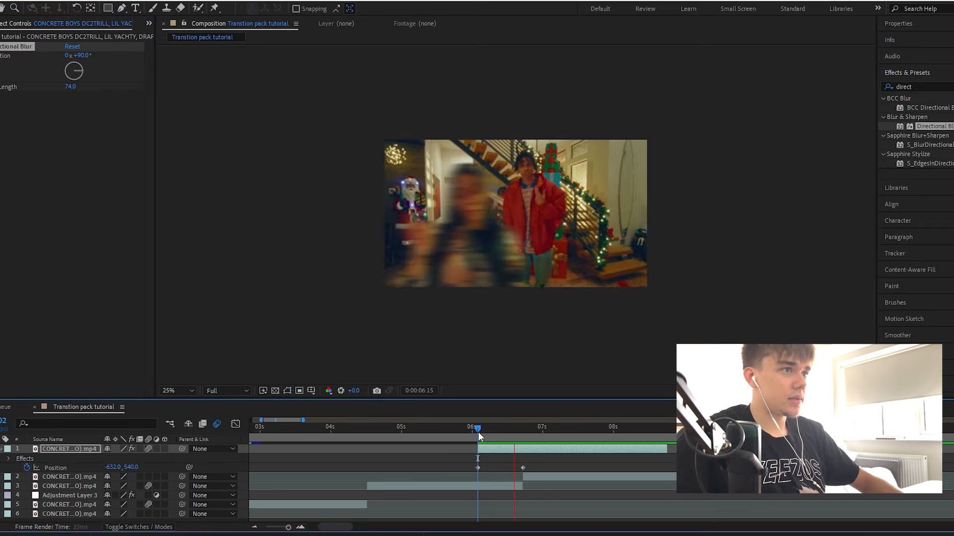
pyautogui.press('space')
# Step: Split the cutout layer at about 0:00:06:10 and delete the earlier part
pyautogui.click(505, 432)
pyautogui.click(503, 451)
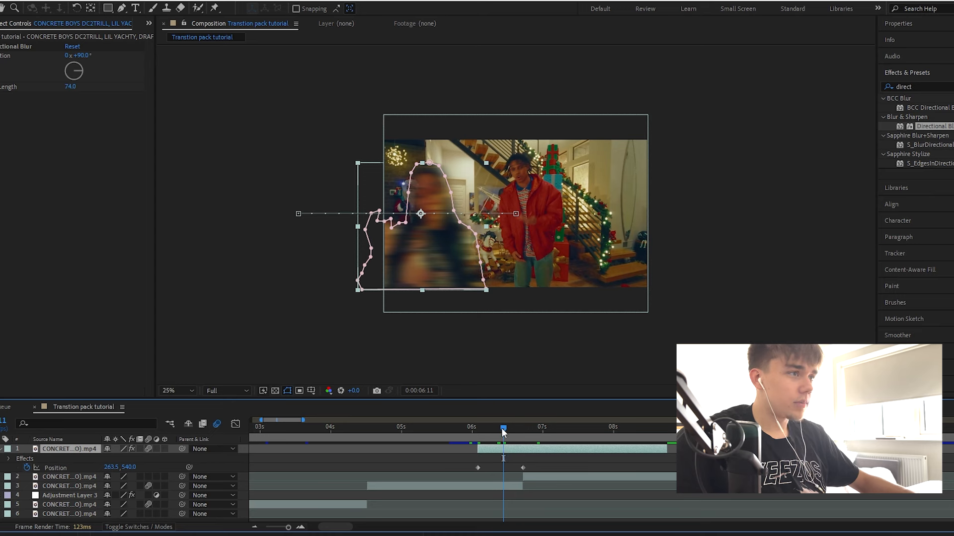
pyautogui.moveTo(502, 429); pyautogui.dragTo(524, 430)
pyautogui.hotkey('ctrl', 'shift', 'd')
pyautogui.click(493, 459)
pyautogui.press('Delete')
pyautogui.click(531, 451)
# Step: Split the cutout layer at 0:00:06:19, just after the next clip begins, and delete the remainder
pyautogui.click(525, 430)
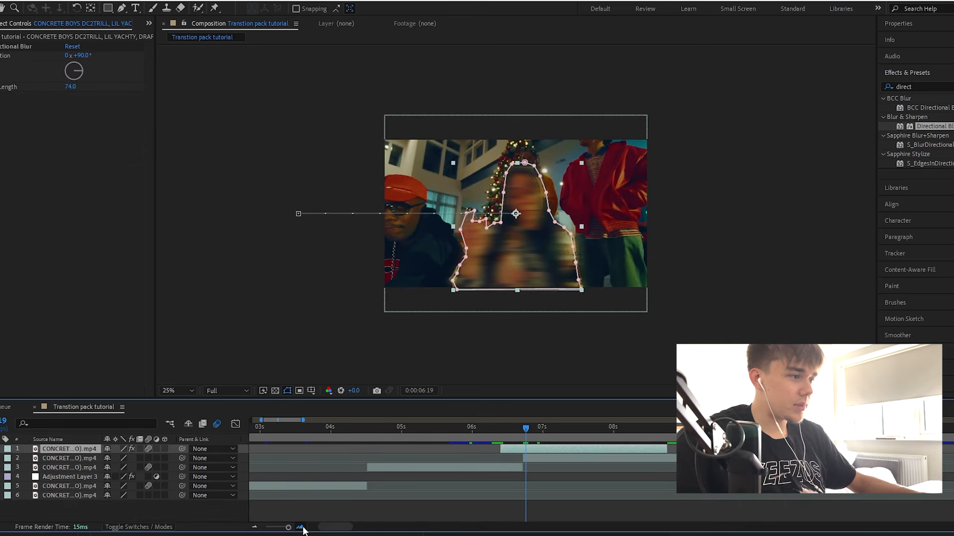
pyautogui.click(301, 527)
pyautogui.hotkey('ctrl', 'shift', 'd')
pyautogui.press('Delete')
# Step: Preview the composition through the cutout transition into the next clip
pyautogui.moveTo(527, 427); pyautogui.dragTo(425, 431)
pyautogui.press('space')
pyautogui.press('space')
pyautogui.moveTo(290, 528); pyautogui.dragTo(289, 529)
pyautogui.click(512, 431)
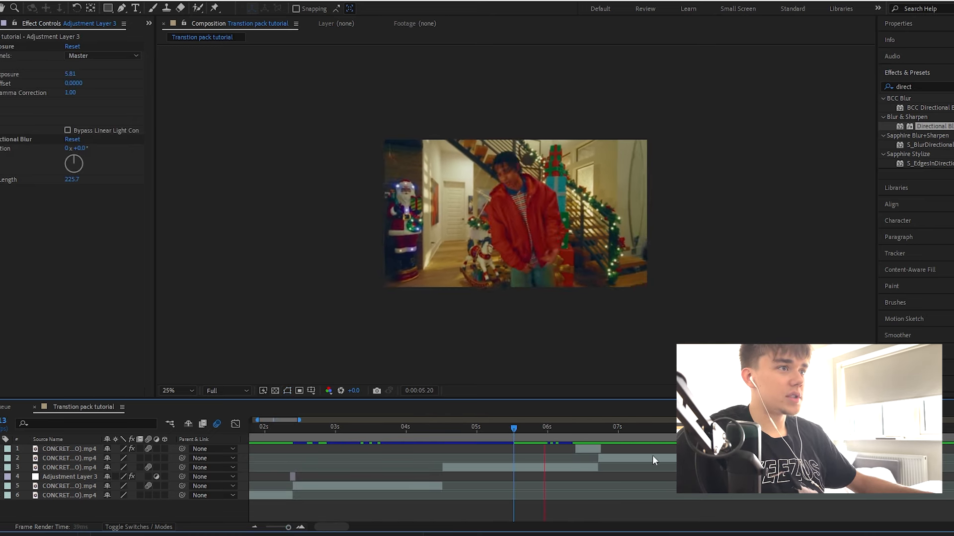
pyautogui.press('space')
# Step: Search the effects for "shake" and apply S_Shake to the layer 2 clip following the cutout transition
pyautogui.click(607, 458)
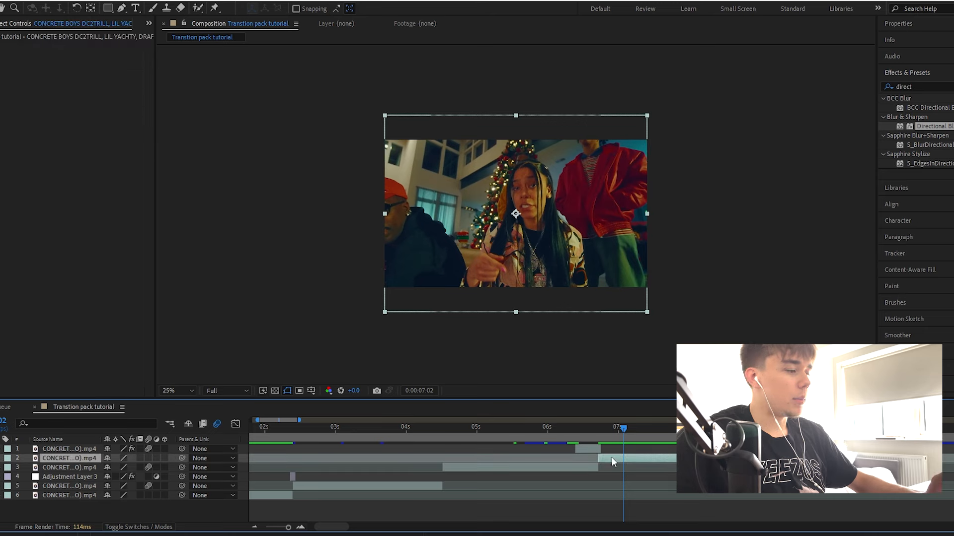
pyautogui.click(928, 86)
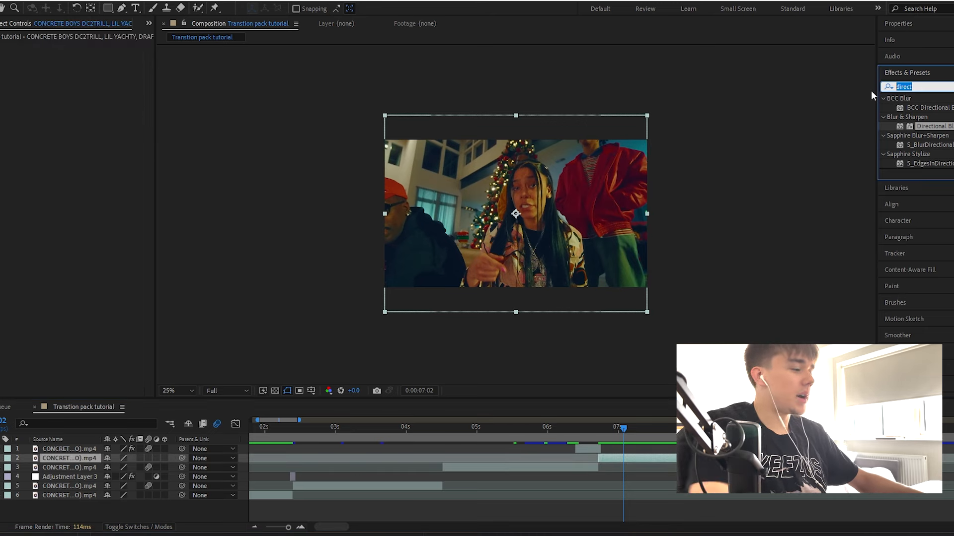
pyautogui.write('shake')
pyautogui.moveTo(919, 182); pyautogui.dragTo(607, 456)
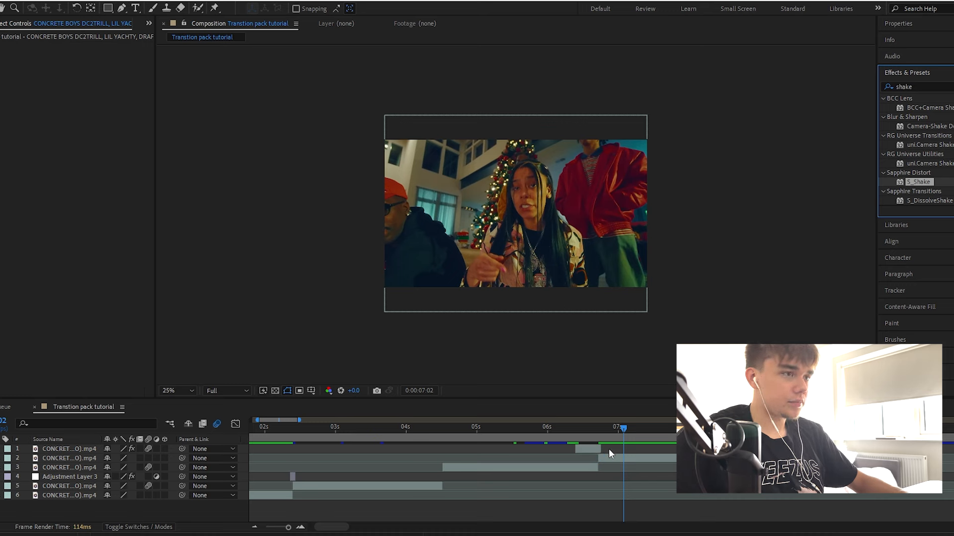
pyautogui.moveTo(609, 448); pyautogui.dragTo(613, 458)
# Step: At the layer 2 clip's start, 0:00:06:18, enable the shake's motion blur and set Amplitude to 0.440 and Frequency to 5.80
pyautogui.press('i')
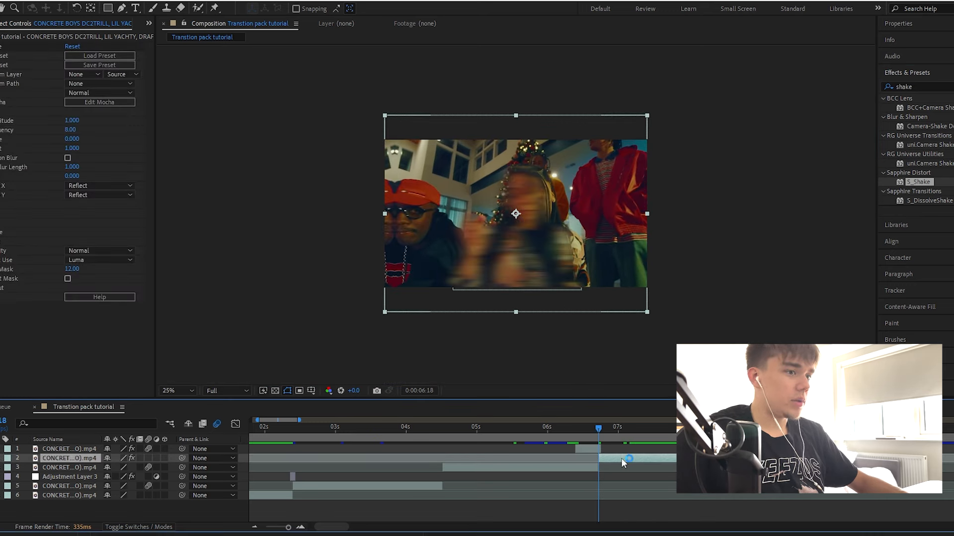
pyautogui.click(68, 158)
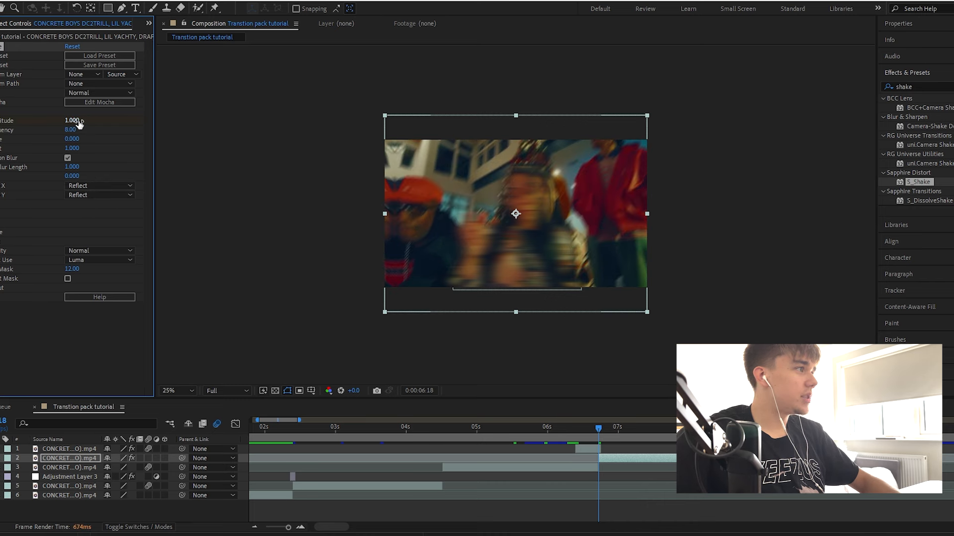
pyautogui.moveTo(72, 122); pyautogui.dragTo(46, 122)
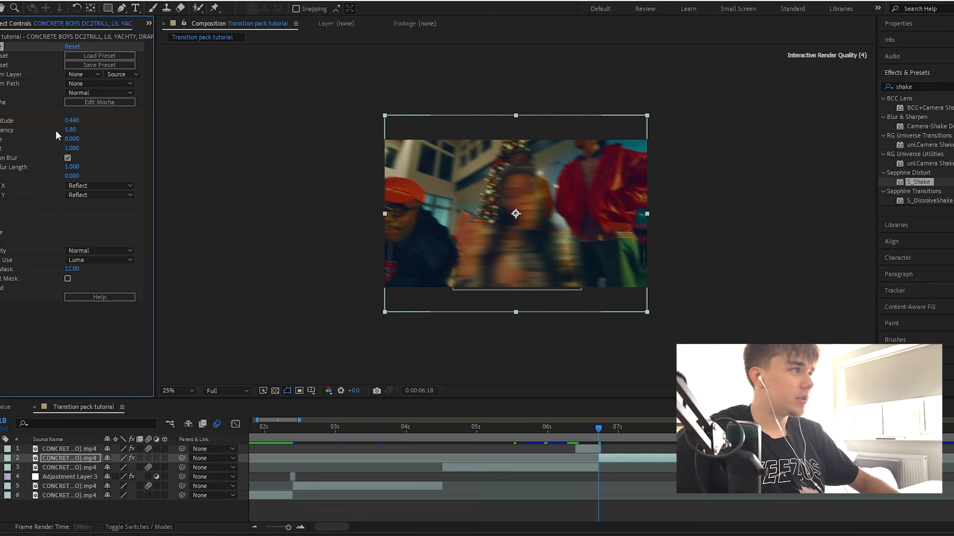
# Step: Keyframe the shake's Amplitude to 0 at 0:00:07:18
pyautogui.moveTo(598, 429); pyautogui.dragTo(669, 432)
pyautogui.click(74, 120)
pyautogui.write('0')
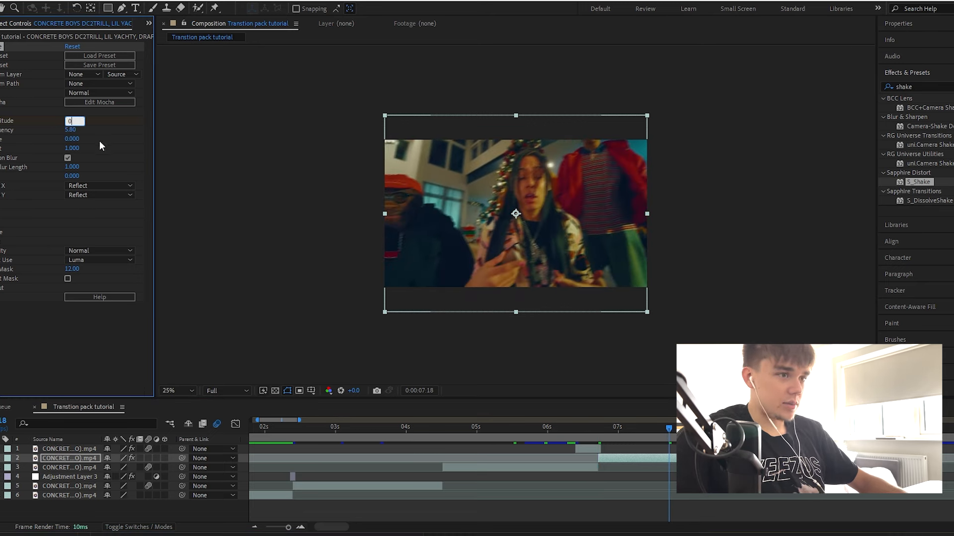
pyautogui.press('Return')
# Step: Preview the shake from the layer 2 clip's start and again from about 0:00:06:03, including the cutout transition
pyautogui.press('i')
pyautogui.press('space')
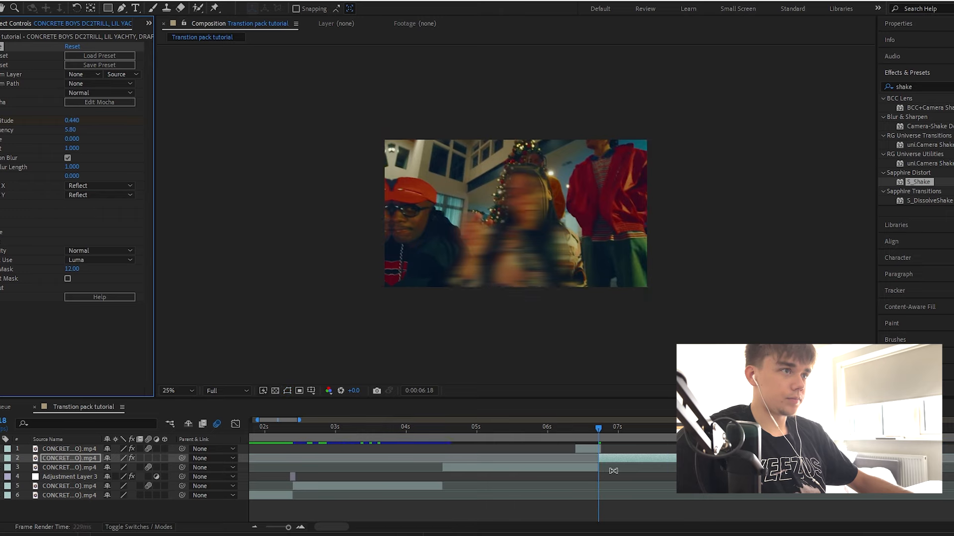
pyautogui.press('space')
pyautogui.moveTo(600, 426); pyautogui.dragTo(562, 427)
pyautogui.press('space')
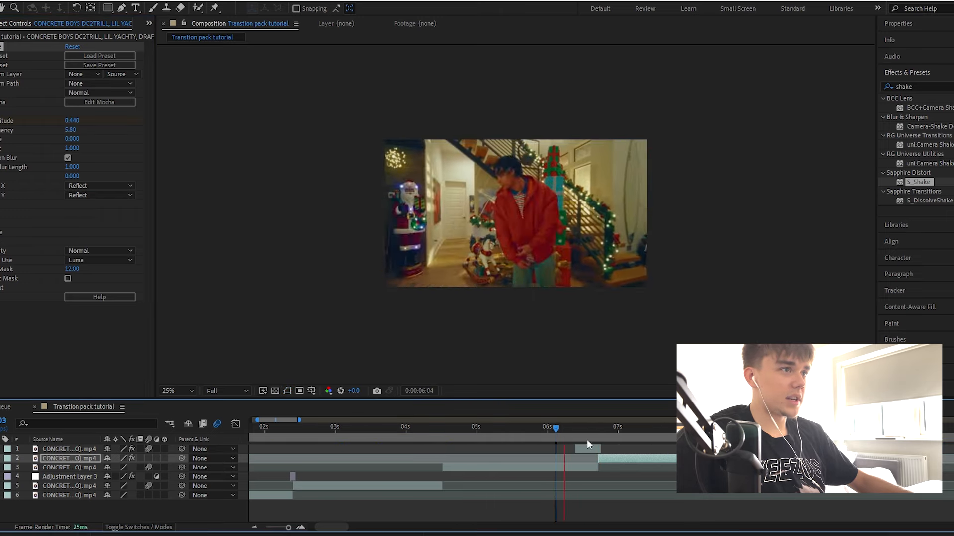